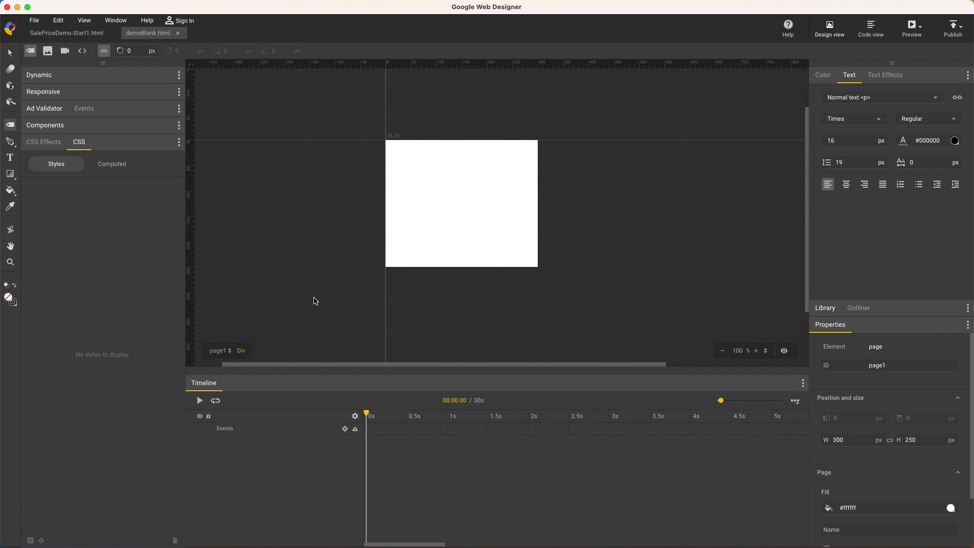
Step: Create a new banner file named demo
key("super+Tab")
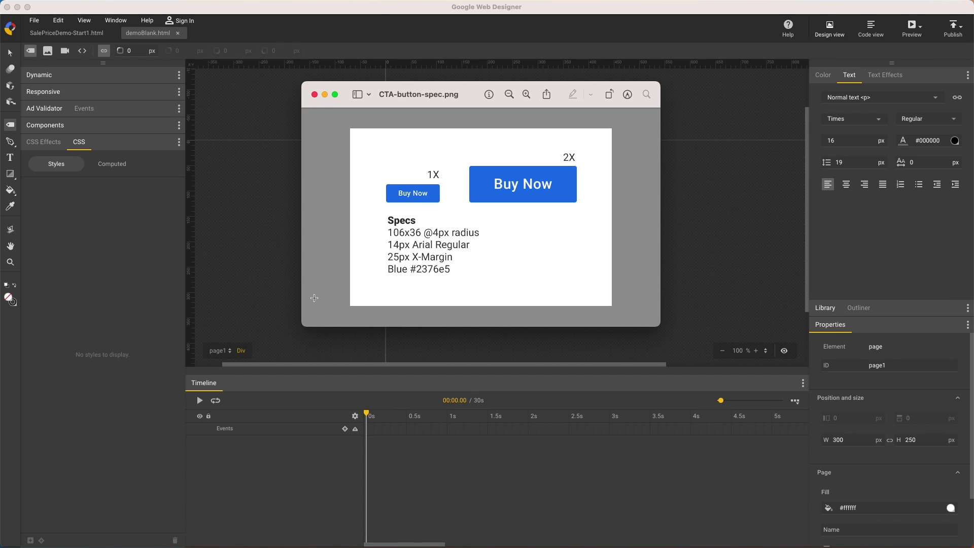
left_click(262, 278)
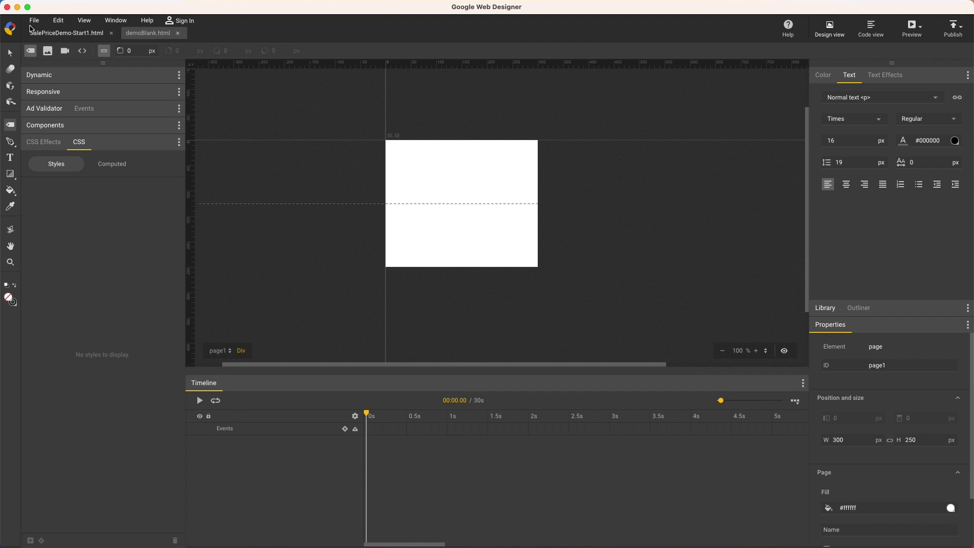
left_click(34, 21)
left_click(43, 37)
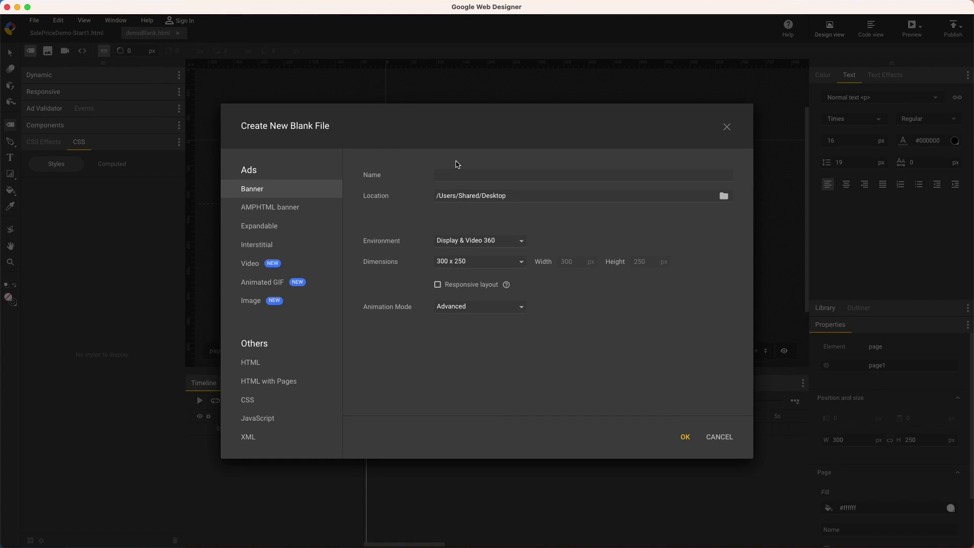
left_click(467, 174)
type("demo")
left_click(696, 435)
Step: Zoom the canvas to 200% and draw a div rectangle on the page's left side
left_click(757, 352)
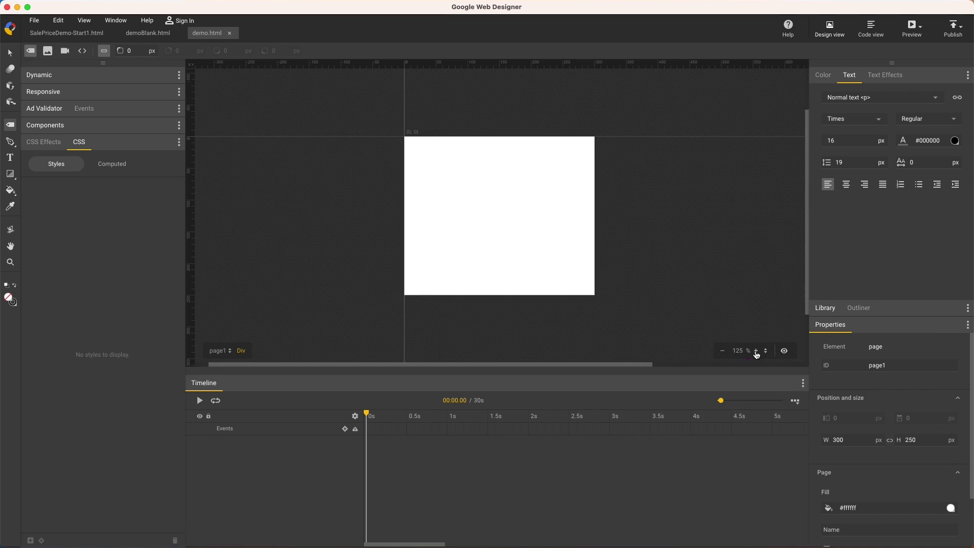
left_click(757, 352)
left_click(756, 351)
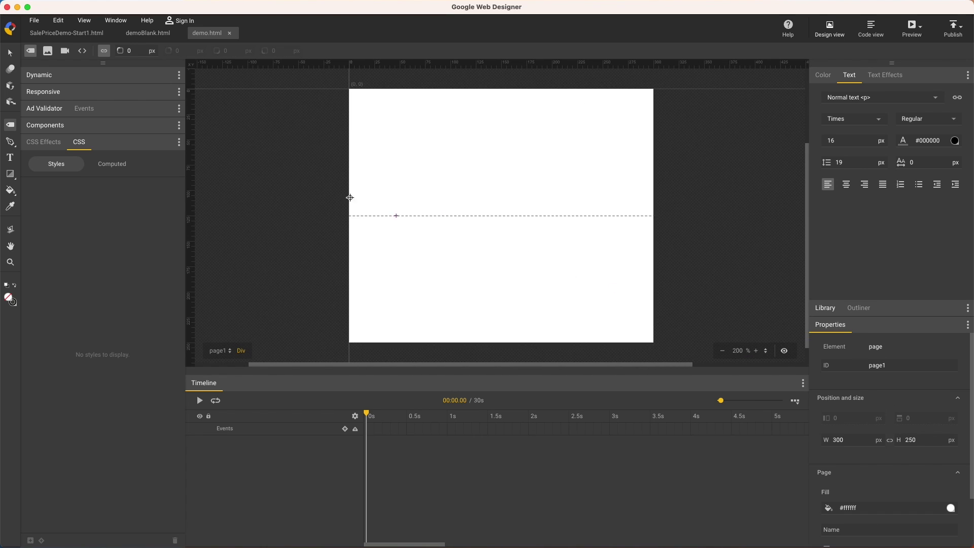
left_click(10, 125)
left_click_drag(366, 201, 503, 250)
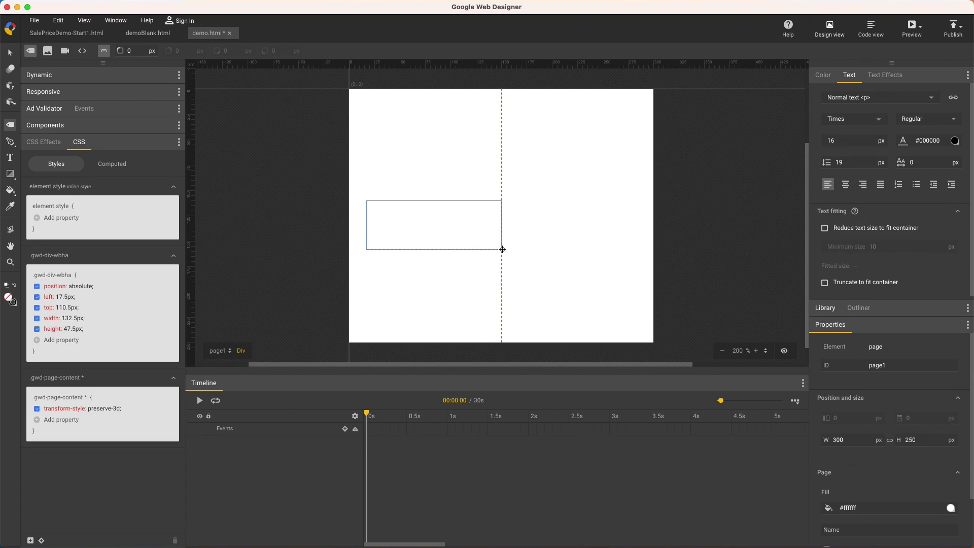
Step: Give the div a #2376e5 fill and a 4px corner radius
scroll(927, 434, "down", 10)
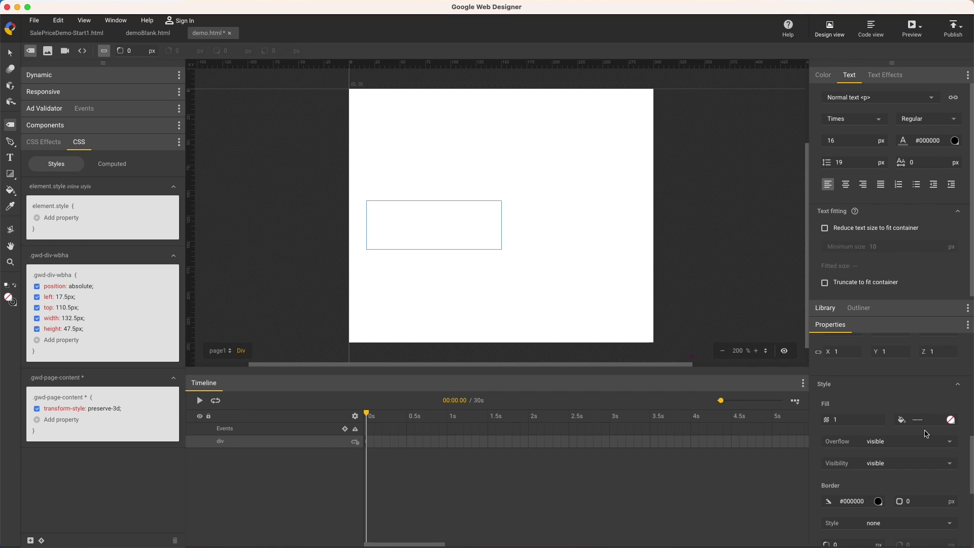
left_click(925, 421)
type("#2376e5")
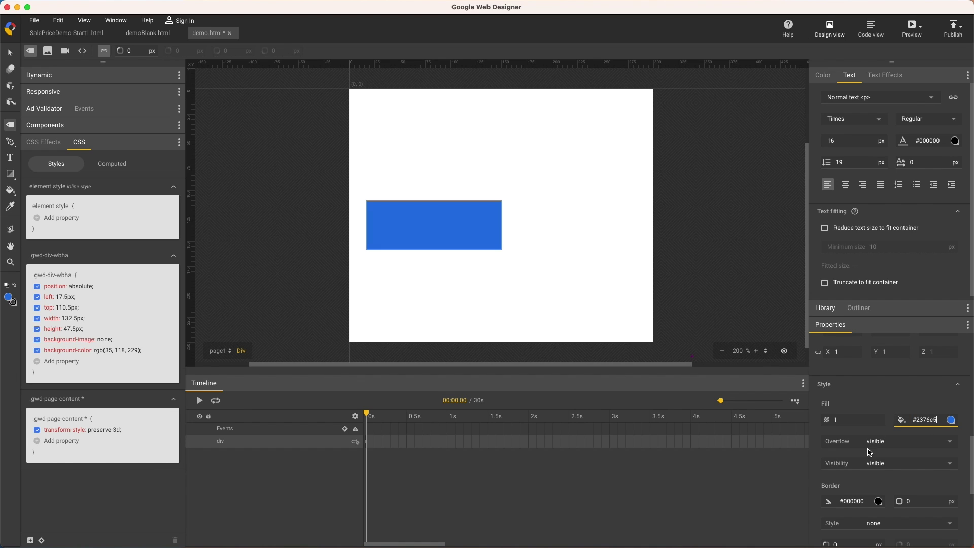
scroll(857, 492, "down", 2)
left_click(850, 501)
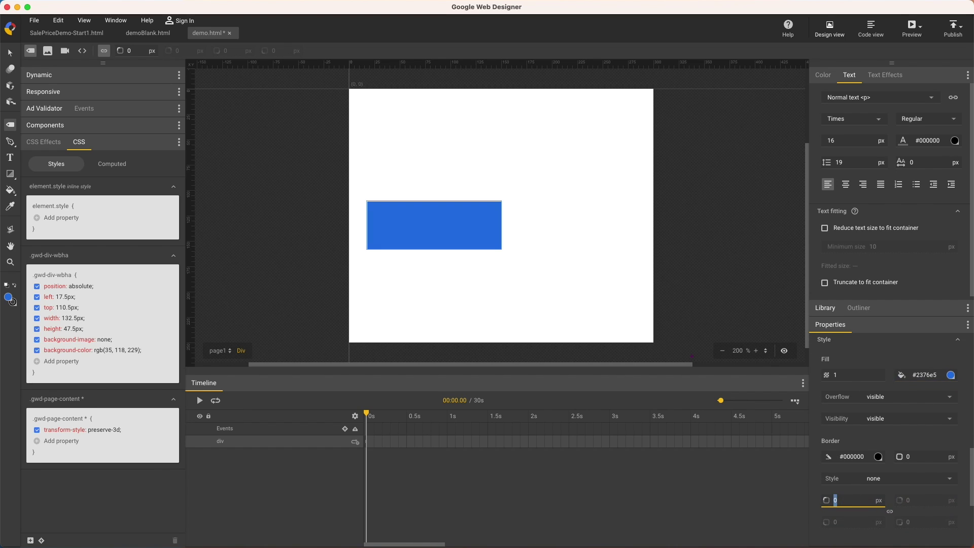
type("4")
Step: Rename the div to button and size it 106 × 36
double_click(308, 443)
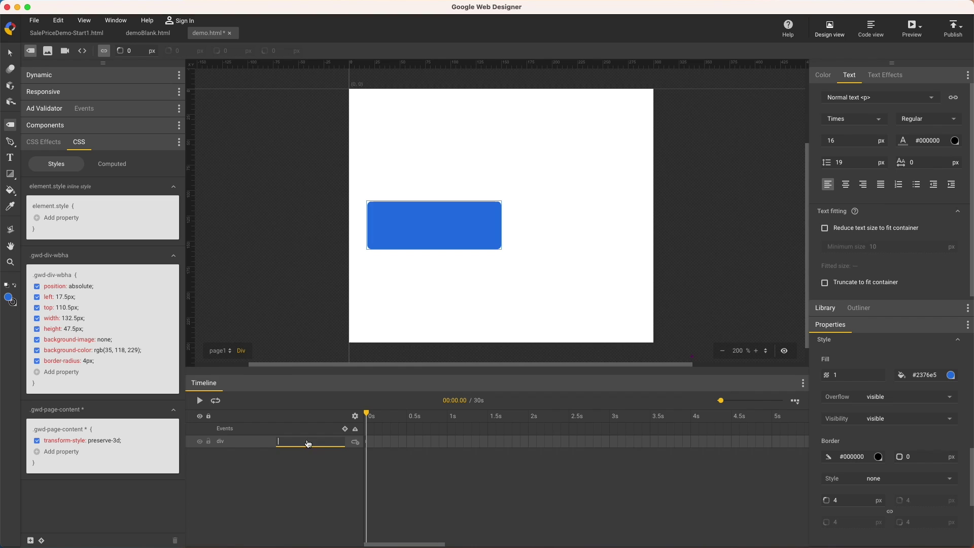
type("button")
key("Return")
scroll(926, 446, "up", 5)
left_click(869, 441)
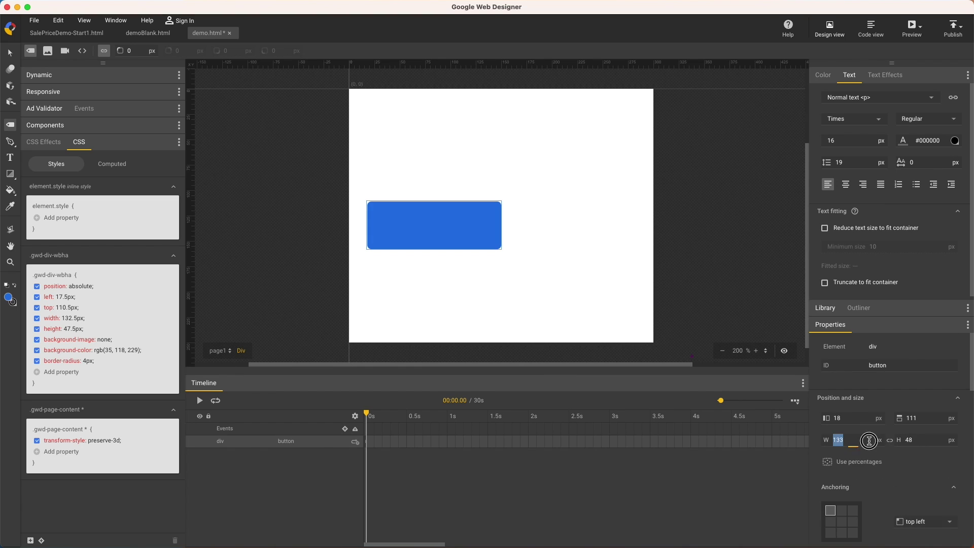
type("106")
key("Tab")
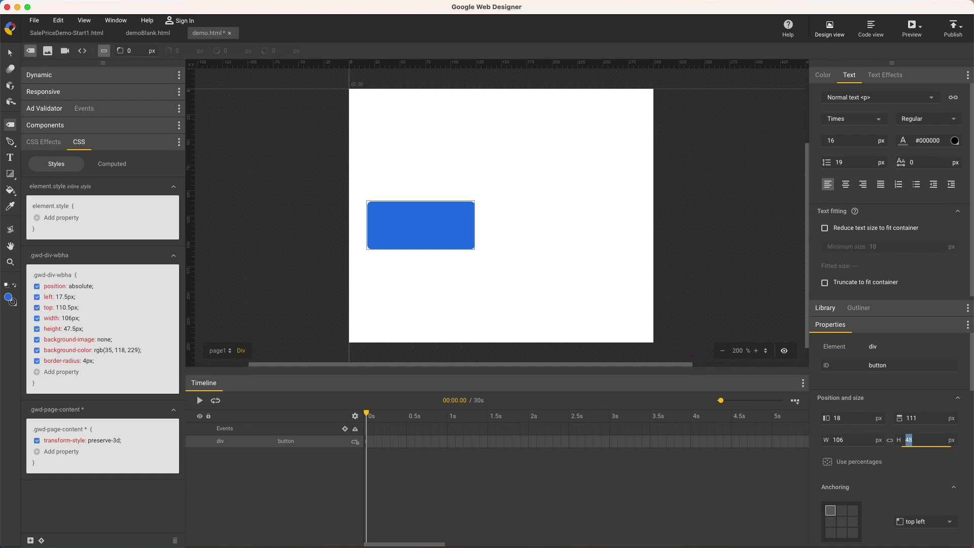
type("36")
key("Return")
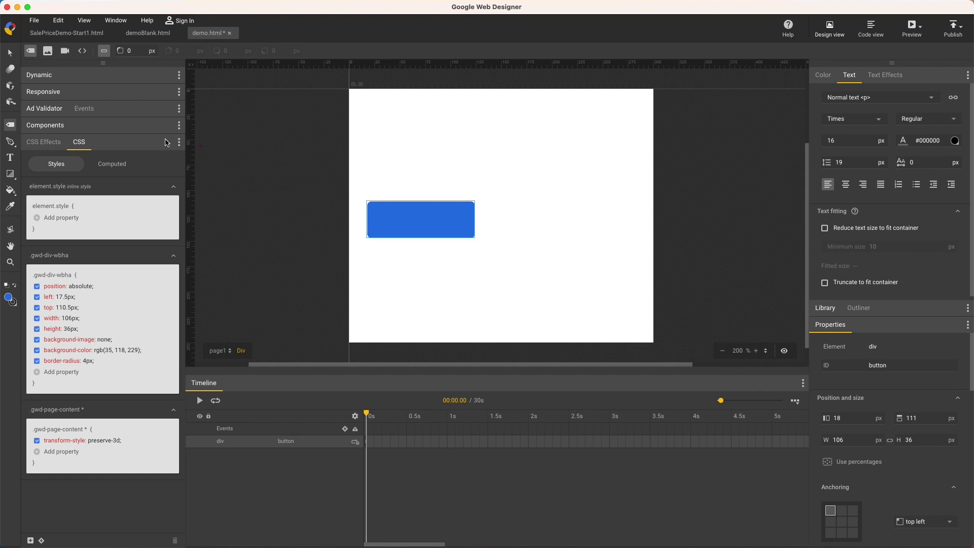
left_click(10, 52)
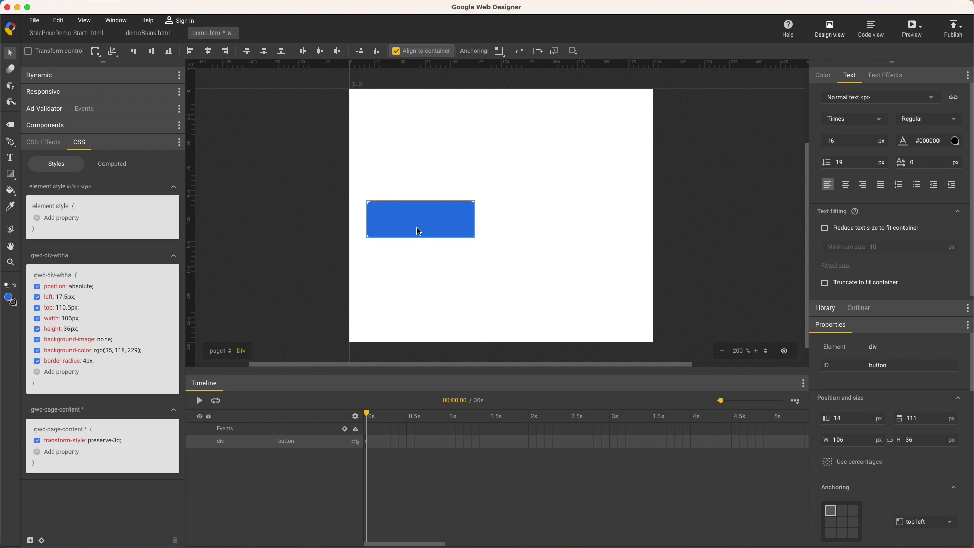
Step: Add a text box reading 'Buy Now' above the blue button
key("Escape")
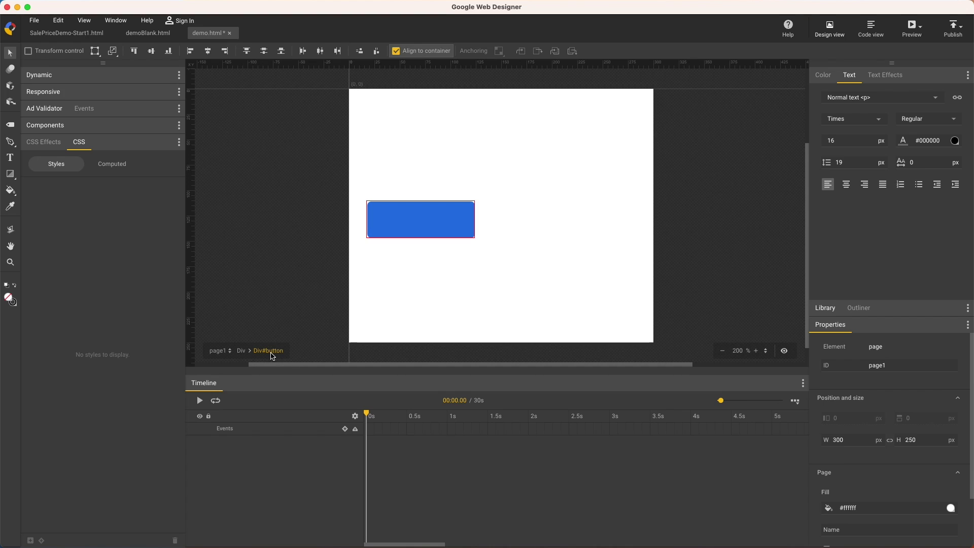
left_click(10, 157)
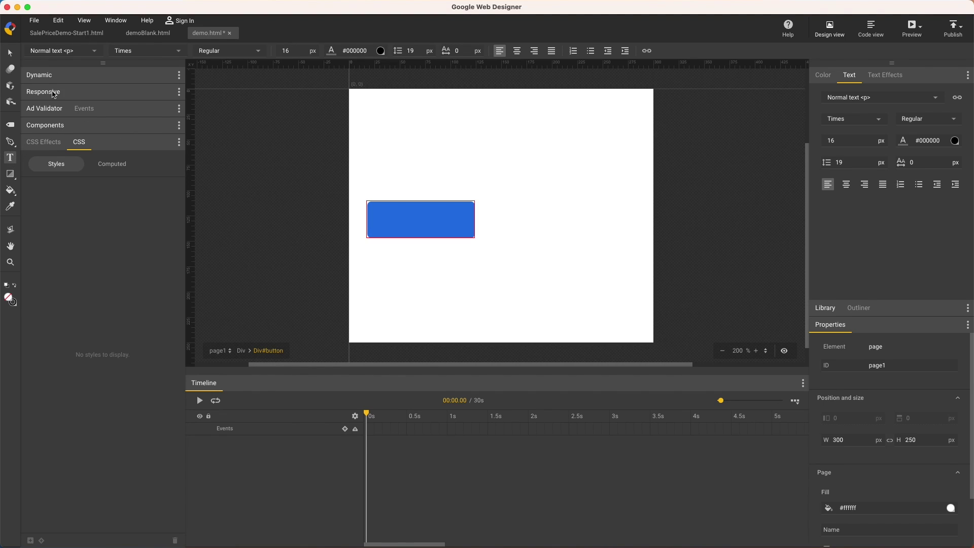
left_click(88, 51)
left_click(92, 85)
left_click_drag(375, 163, 474, 197)
type("Buy Now")
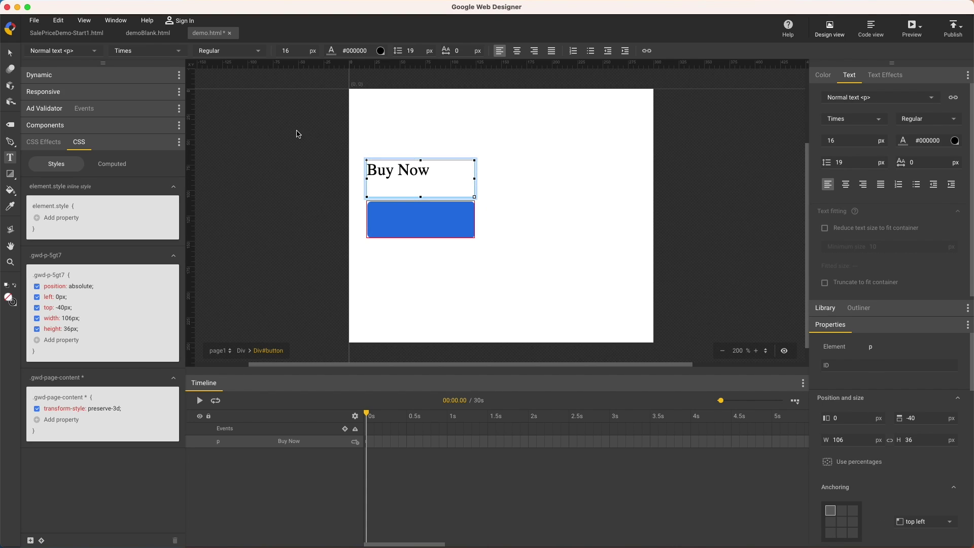
key("Escape")
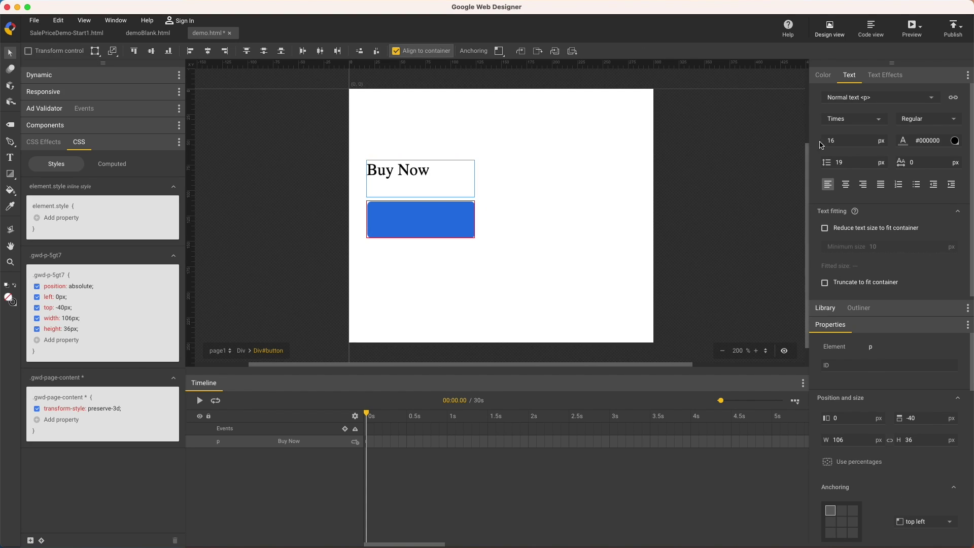
Step: Set the text to Arial 14px, shrink and truncate to fit at minimum size 8, with no fixed width or height
left_click(877, 122)
left_click(869, 147)
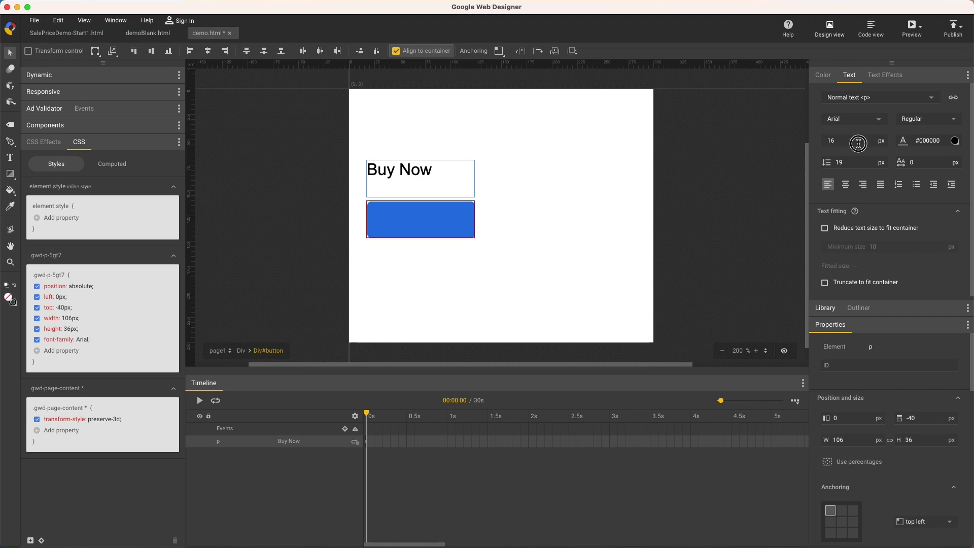
left_click(857, 142)
key("Down")
key("Down")
left_click(825, 228)
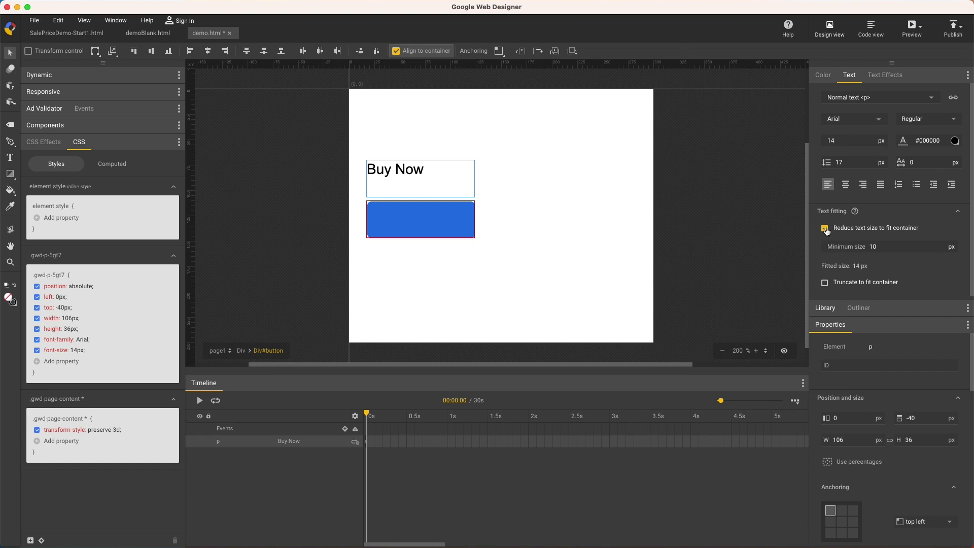
left_click(825, 282)
left_click(899, 246)
type("8")
key("Return")
left_click(37, 320)
left_click(37, 330)
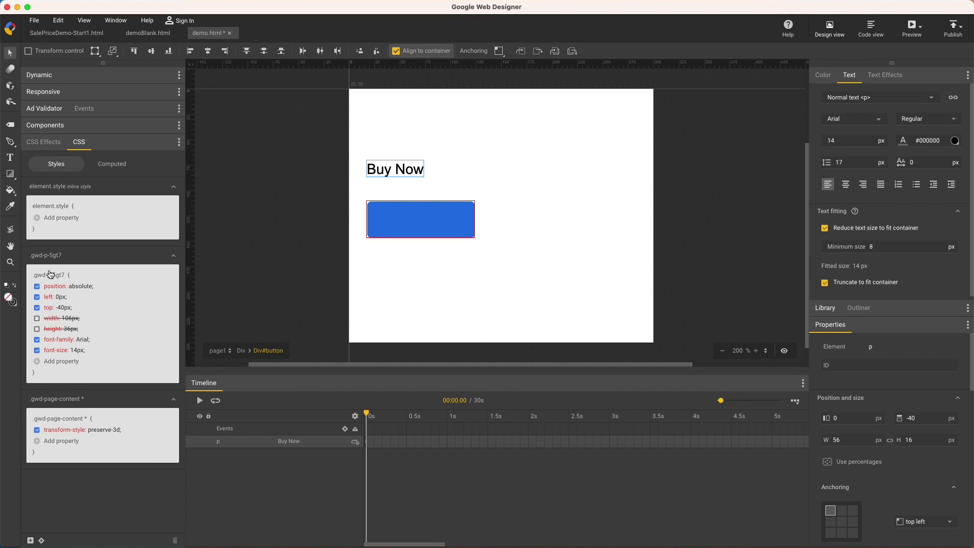
Step: Enable Use flexbox on the button div under Responsive > Flexbox
left_click(103, 95)
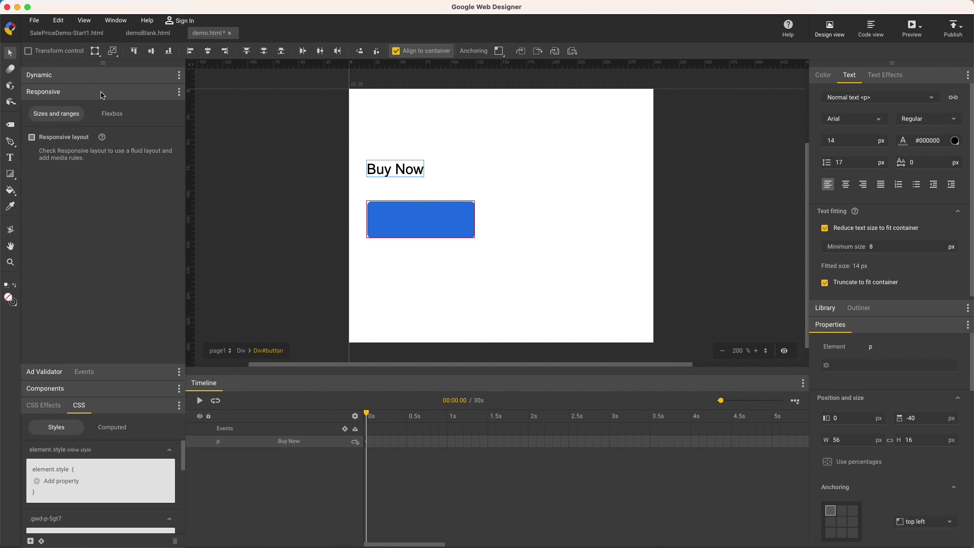
left_click(113, 117)
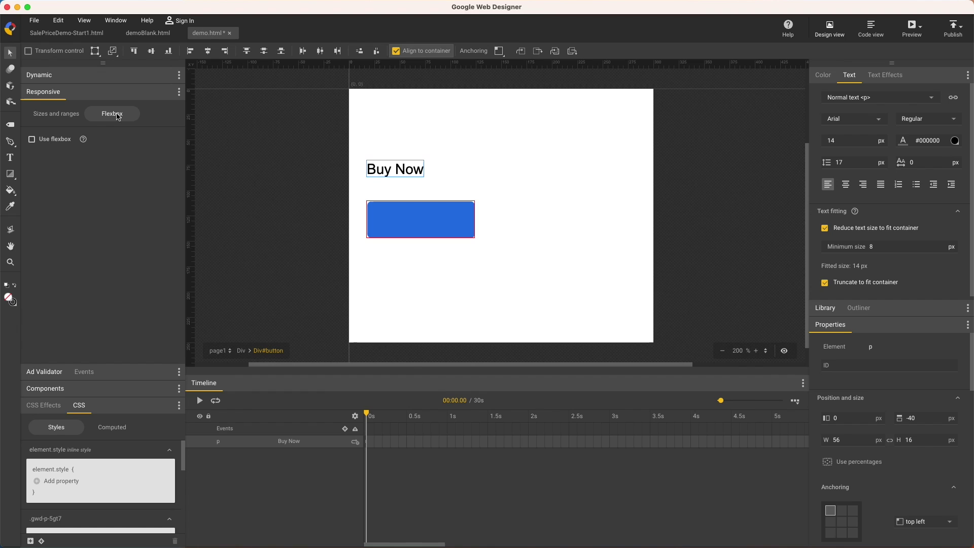
left_click(32, 140)
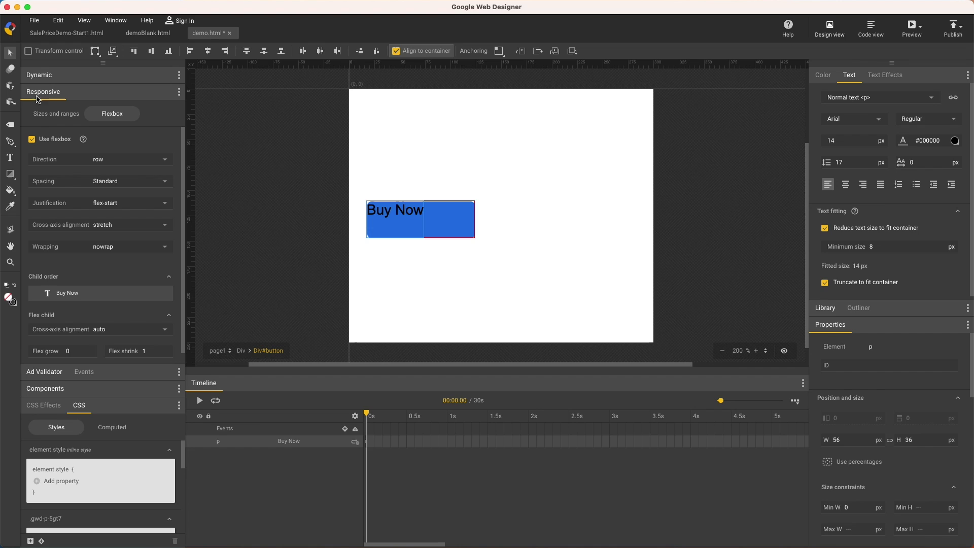
Step: Insert a paragraph into the button, then toggle flexbox off and back on
left_click(18, 147)
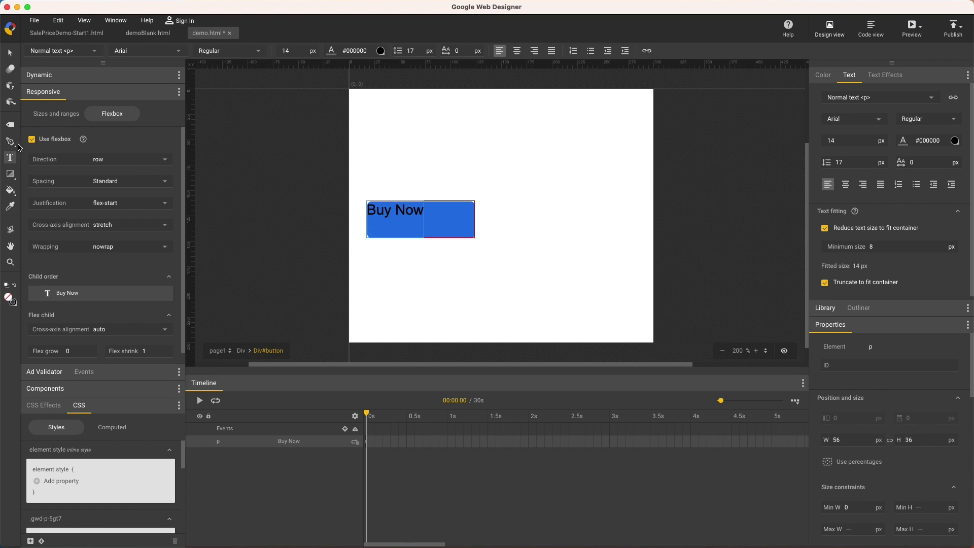
left_click(96, 52)
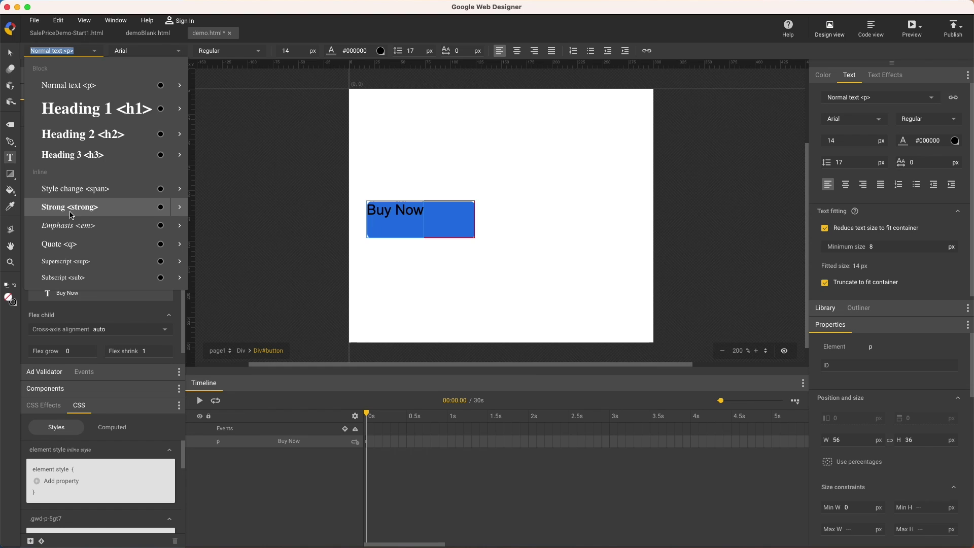
left_click(71, 86)
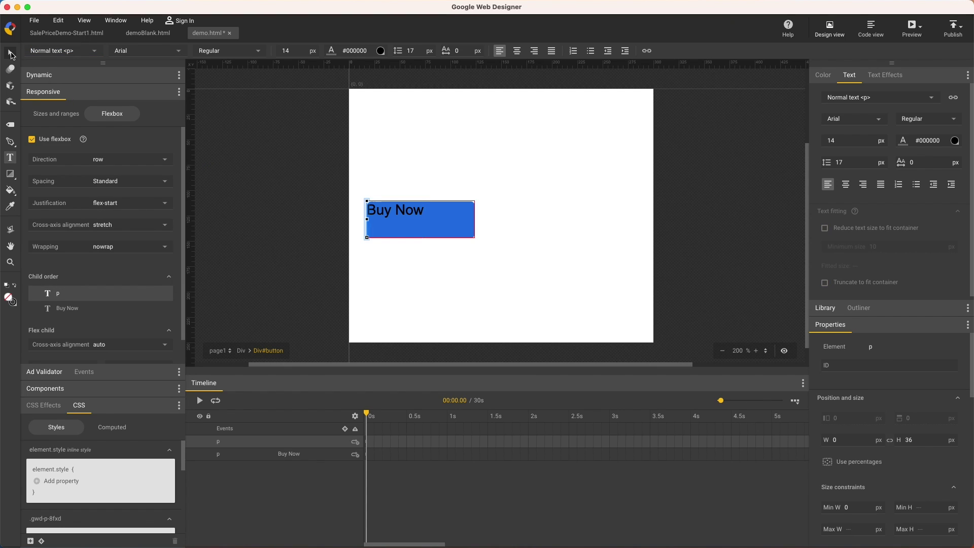
left_click(10, 53)
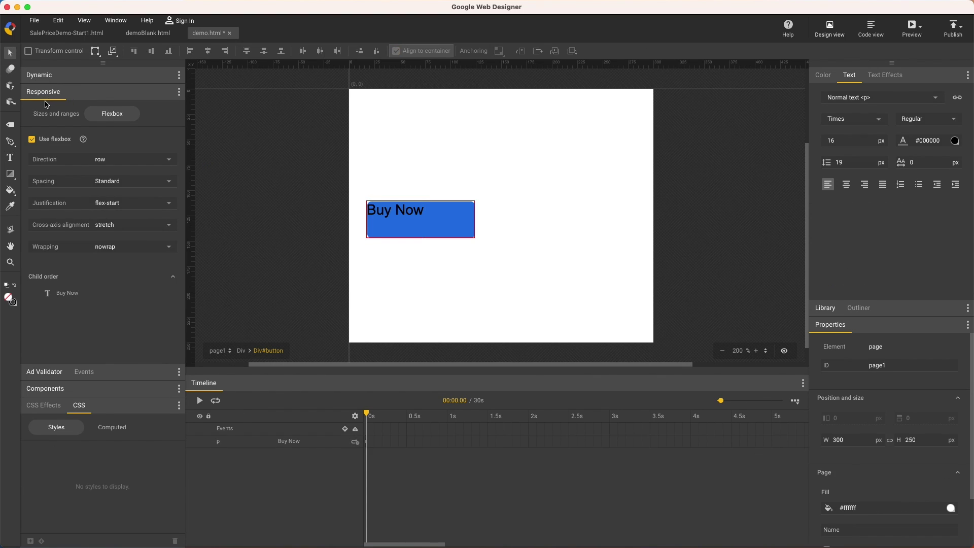
left_click(33, 141)
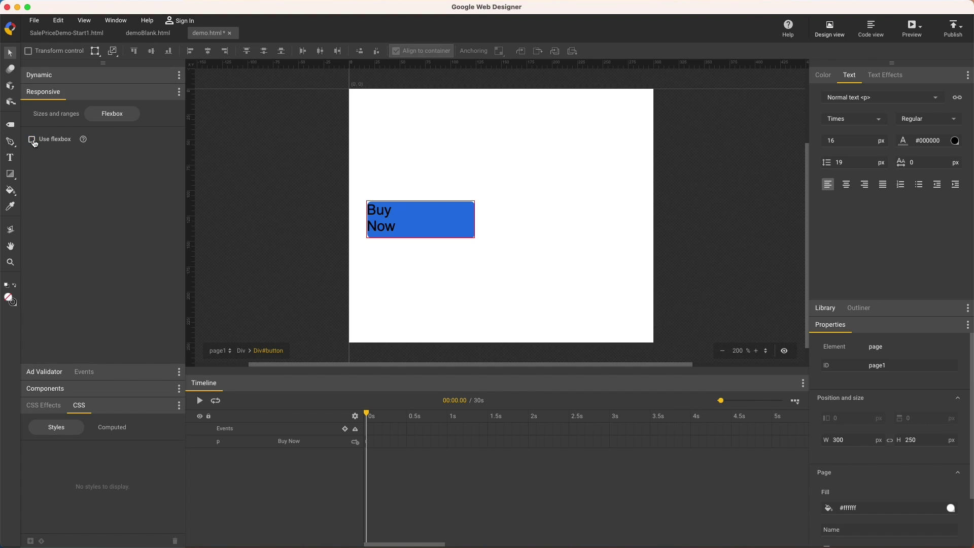
left_click(33, 141)
Step: Toggle the button's flexbox off and on, then make the Buy Now text white
key("t")
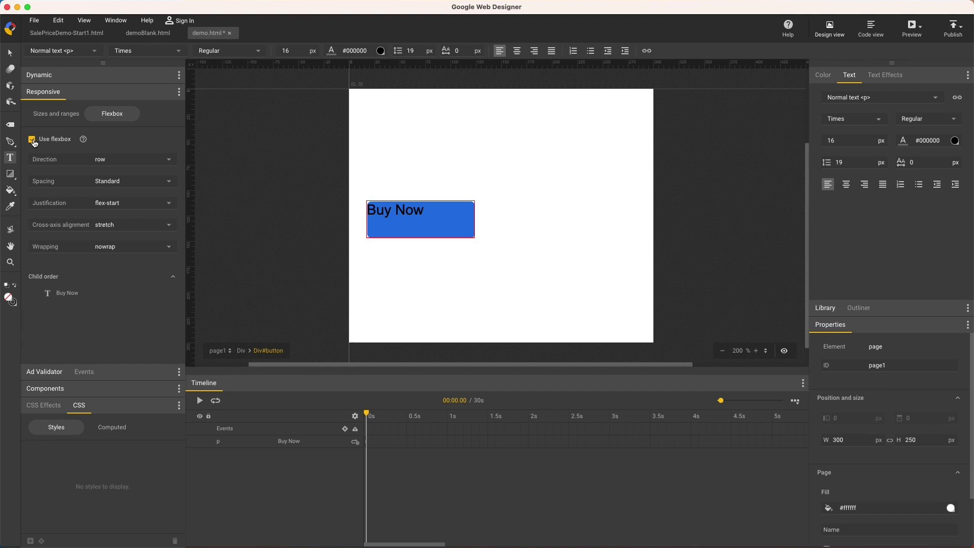
left_click(34, 142)
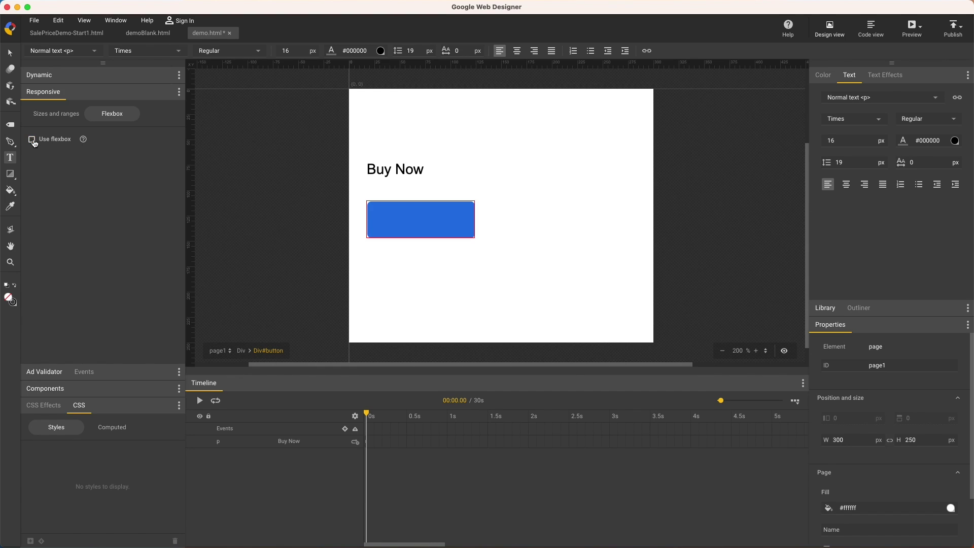
left_click(34, 141)
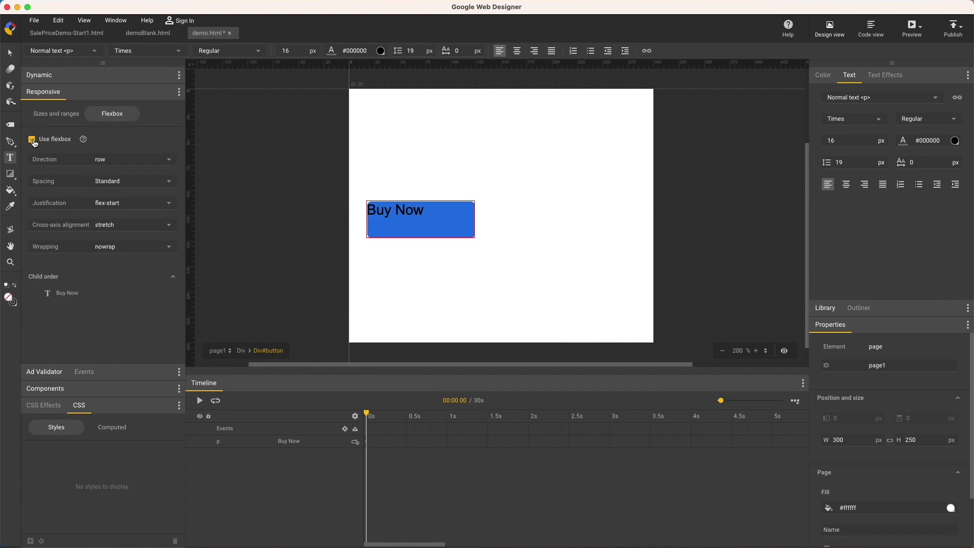
left_click(322, 442)
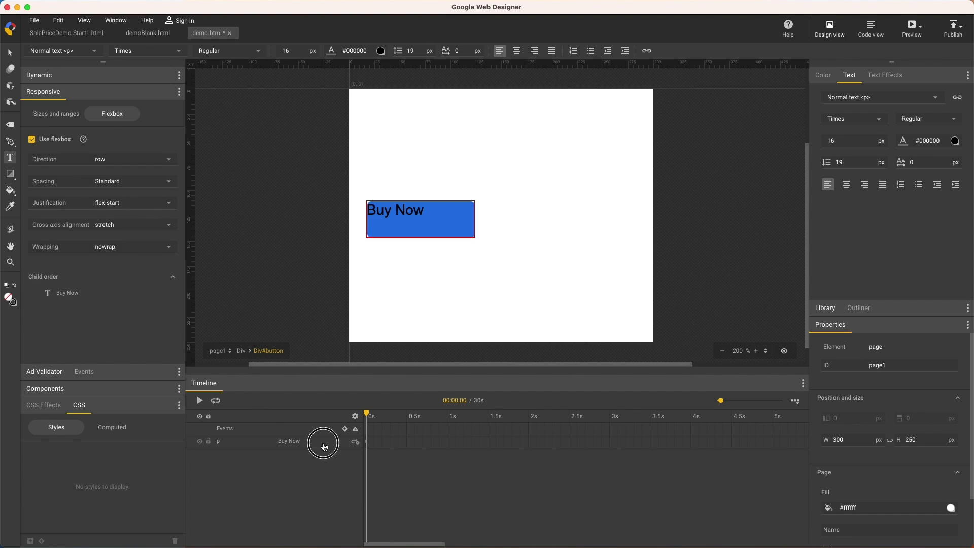
left_click(938, 141)
type("white")
key("Return")
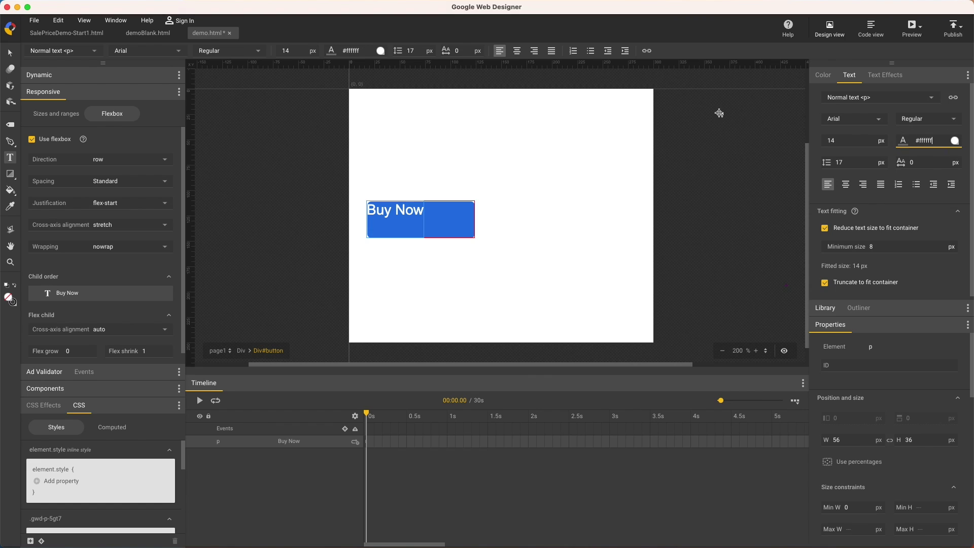
Step: Set flexbox justification and cross-axis alignment to center
left_click(10, 53)
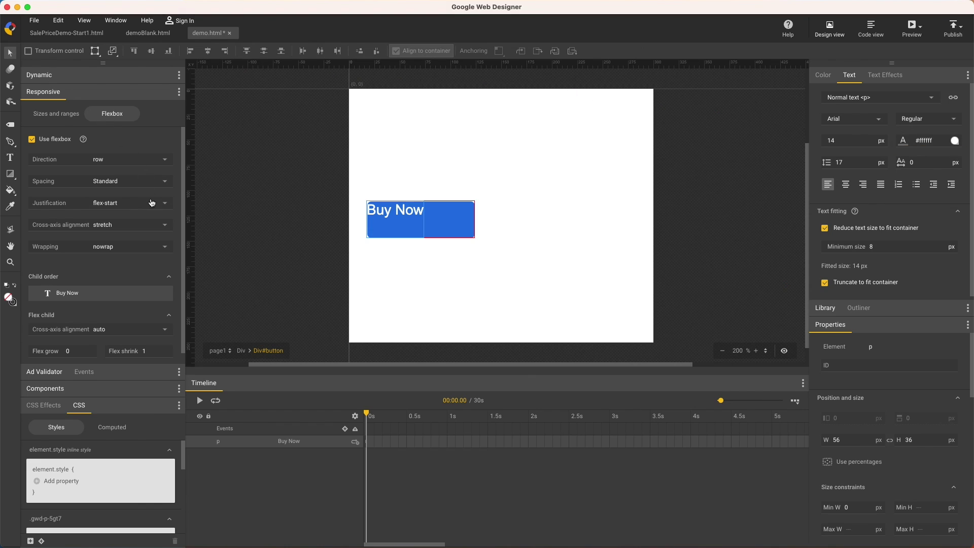
left_click(152, 204)
left_click(147, 251)
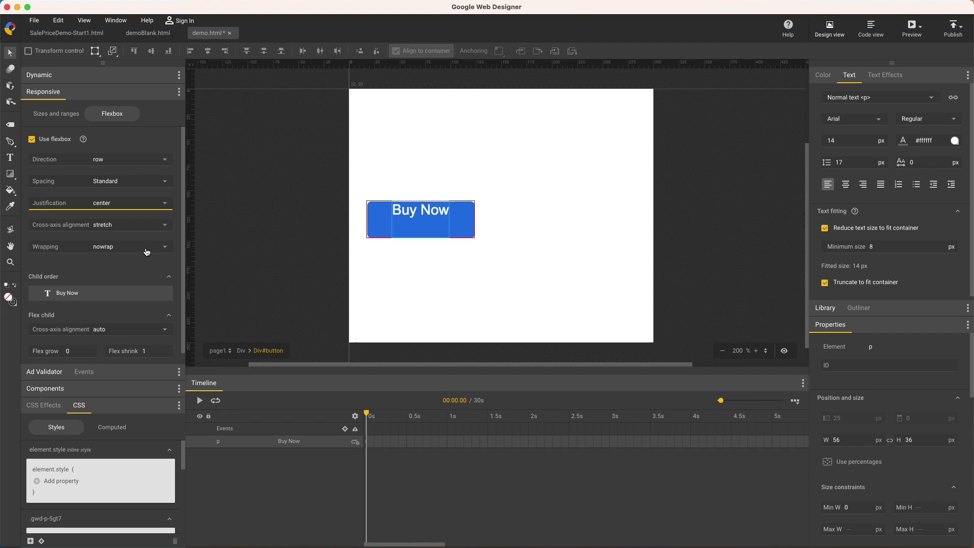
left_click(141, 228)
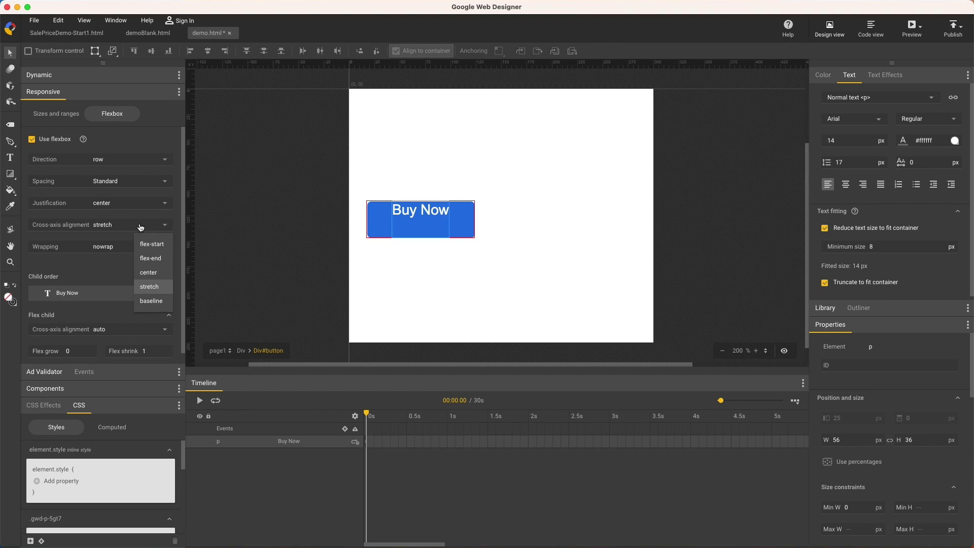
left_click(152, 274)
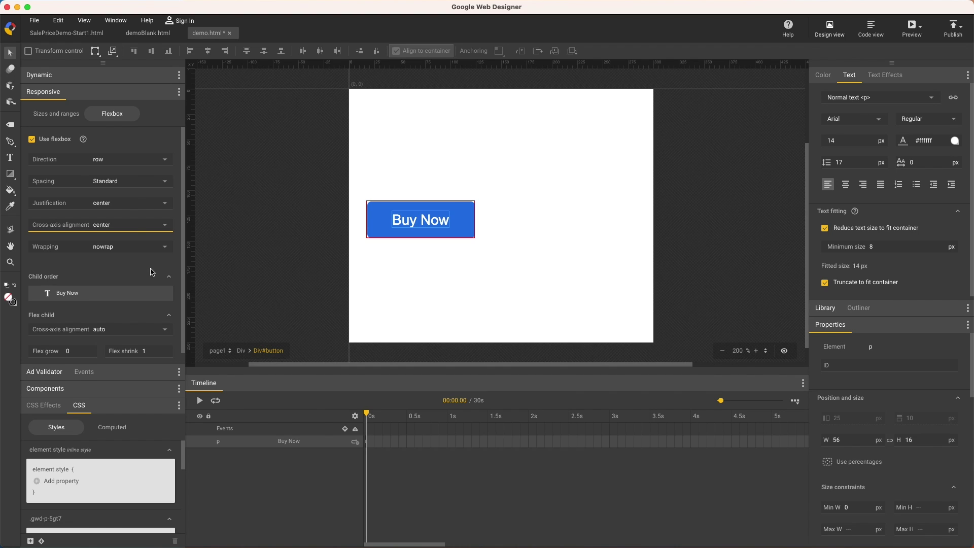
Step: Set the Buy Now font size to 28 and switch Max W and Max H units to %
left_click(841, 142)
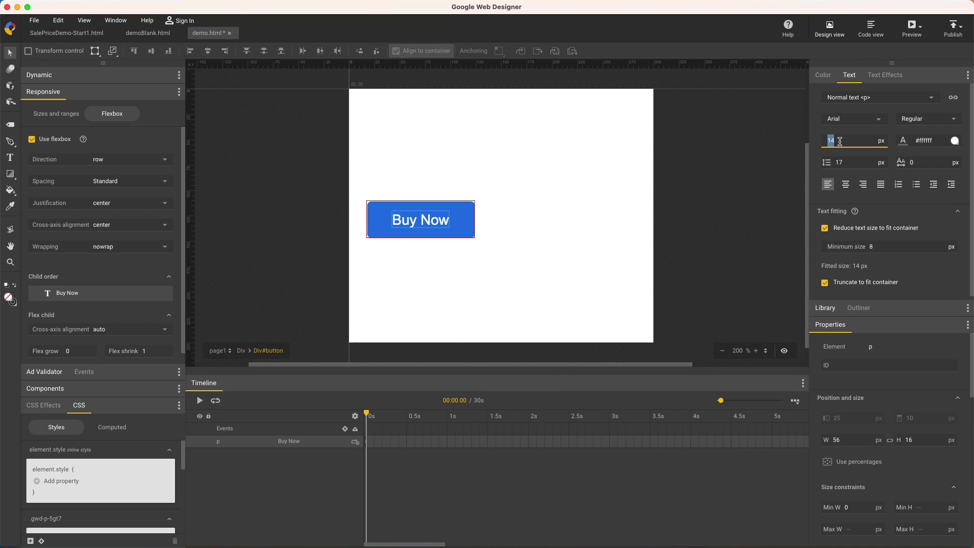
type("28")
key("Return")
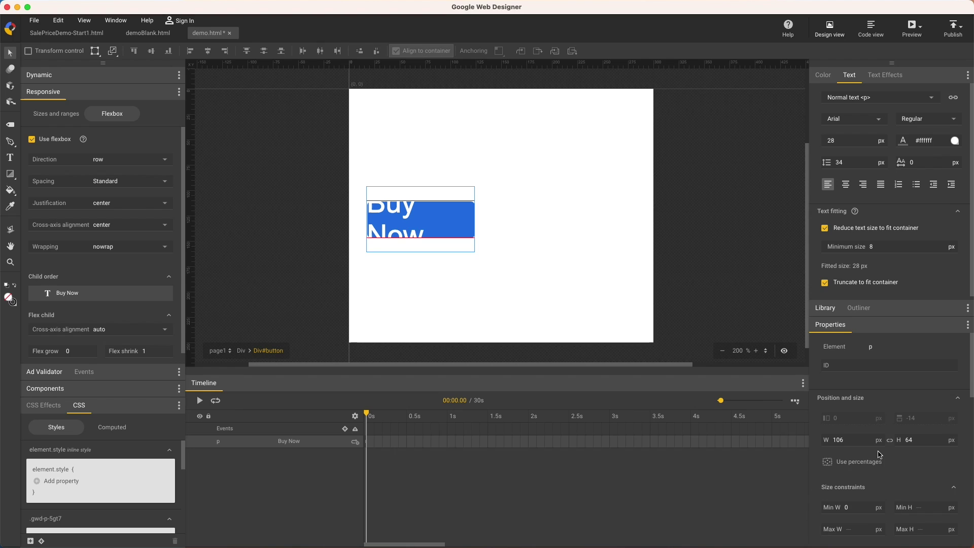
scroll(874, 446, "down", 3)
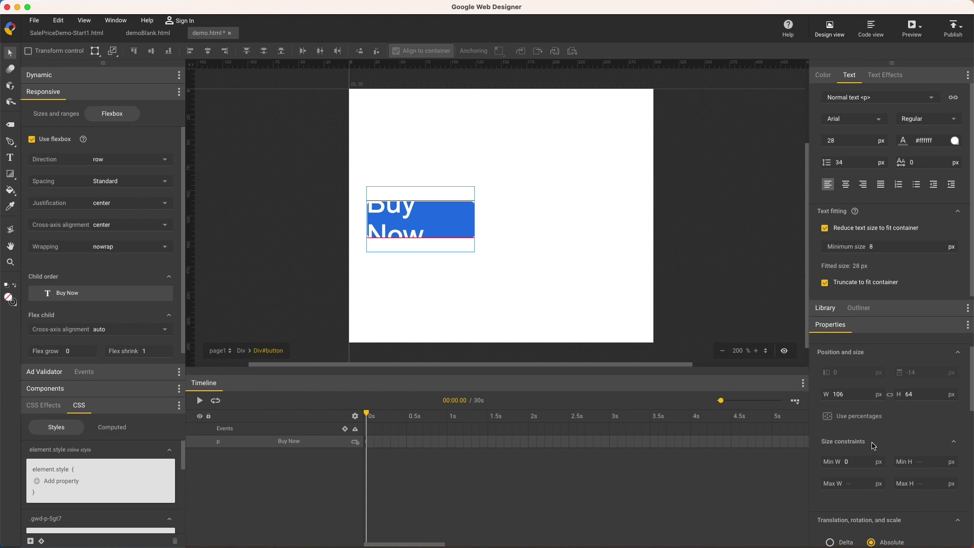
left_click(878, 484)
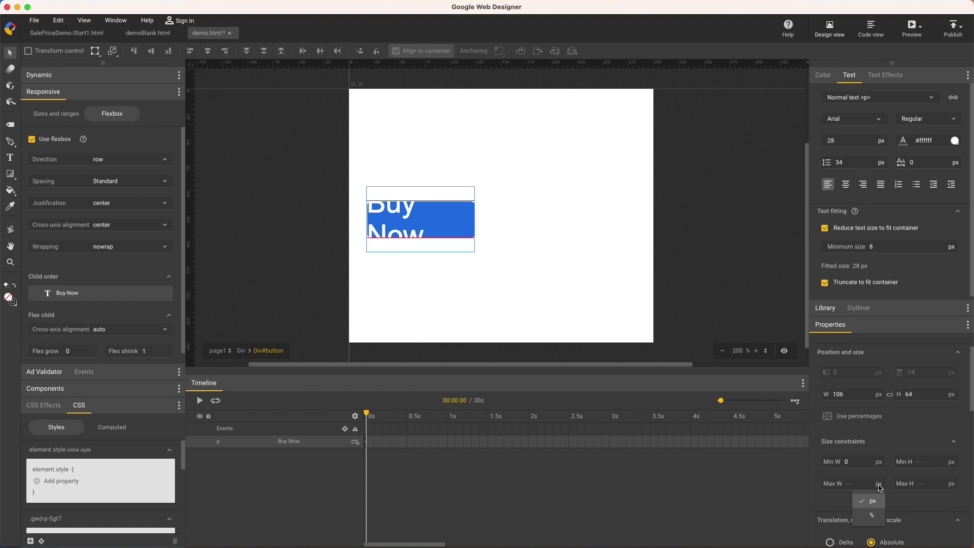
left_click(875, 514)
left_click(952, 483)
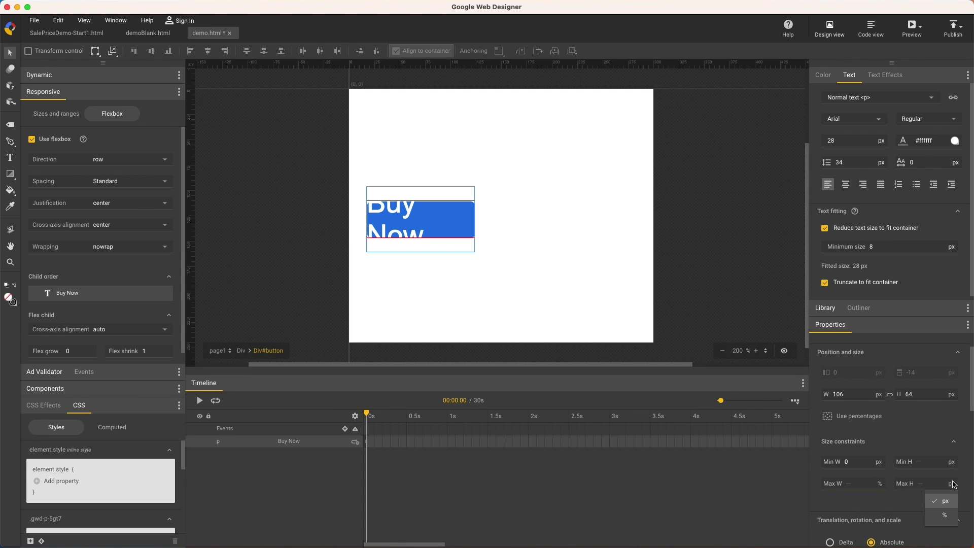
left_click(946, 516)
Step: Cap the text at Max W 60% and Max H 44%, then recheck the result
left_click(866, 483)
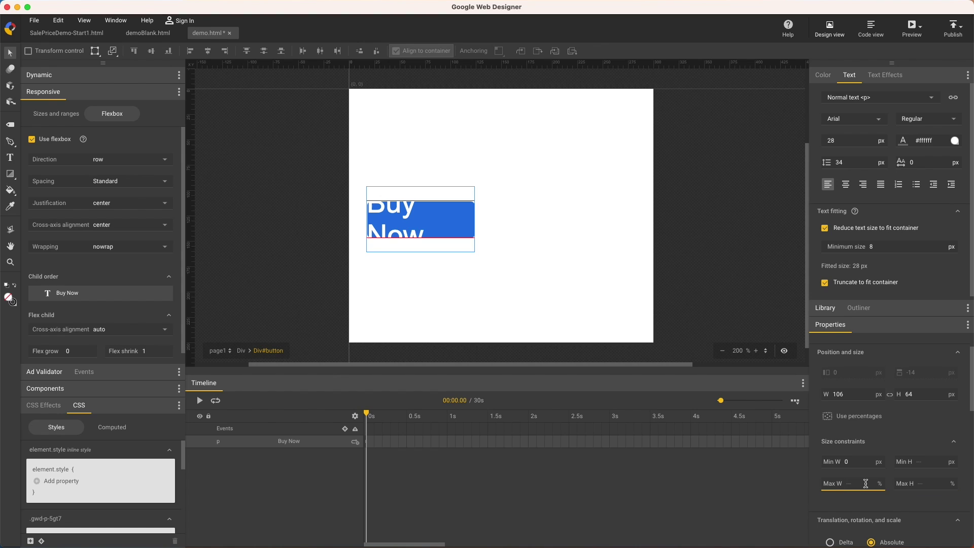
type("60")
key("Return")
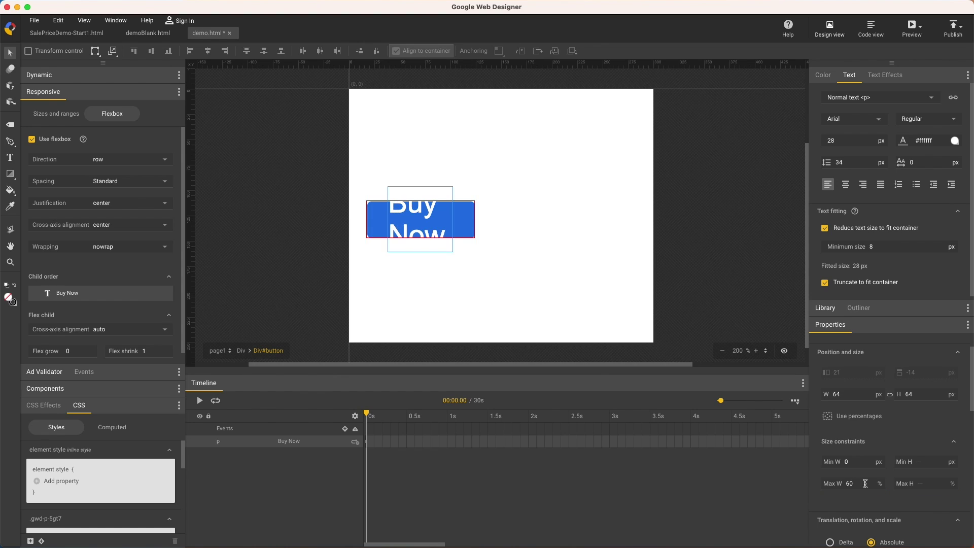
left_click(934, 483)
type("44")
key("Return")
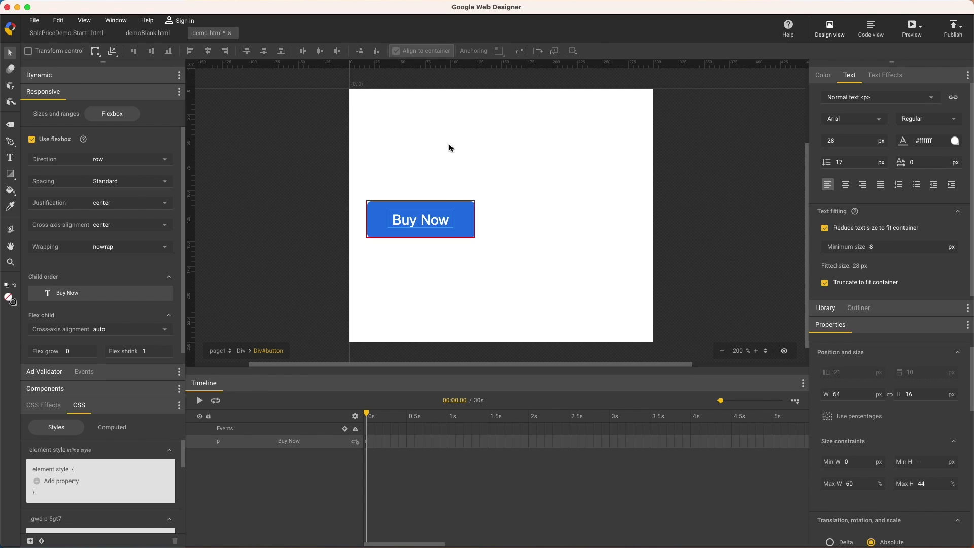
left_click(311, 172)
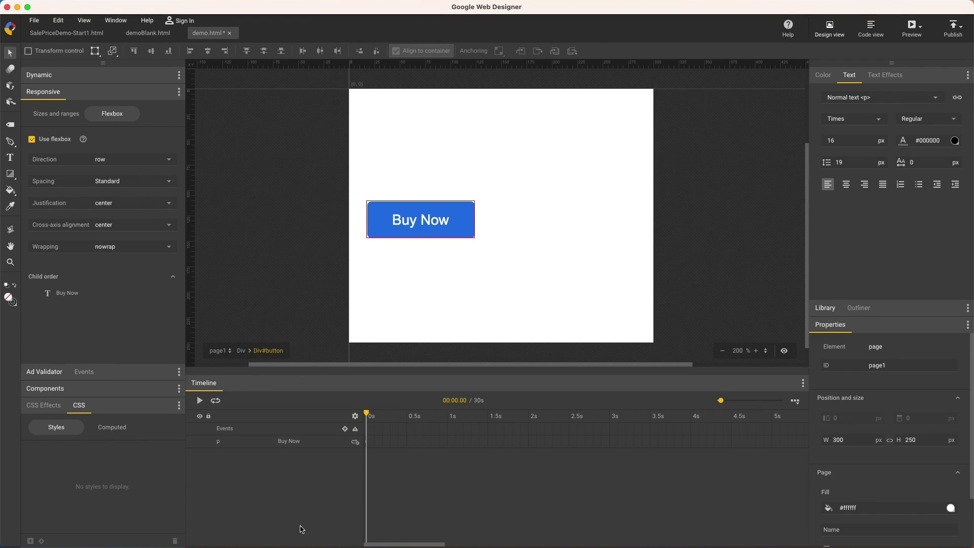
left_click(322, 446)
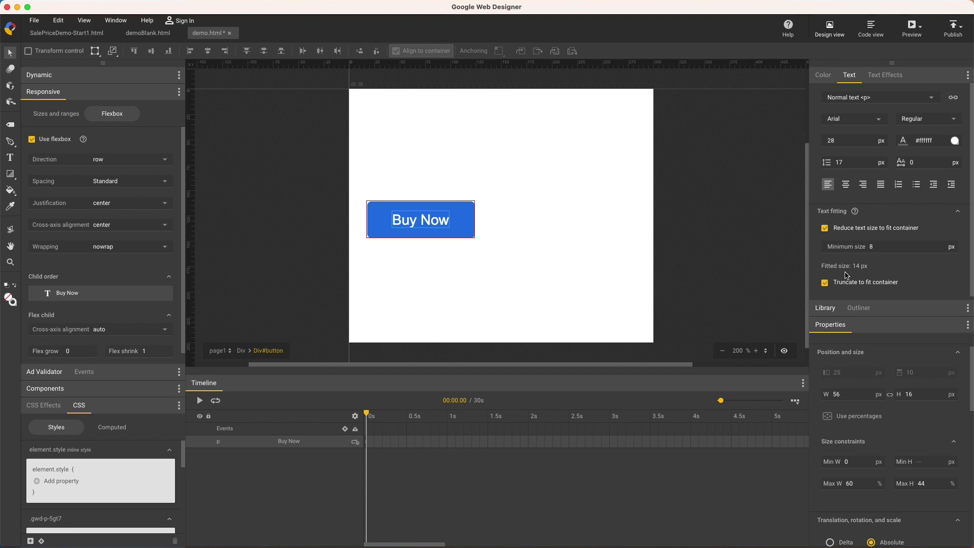
left_click(243, 352)
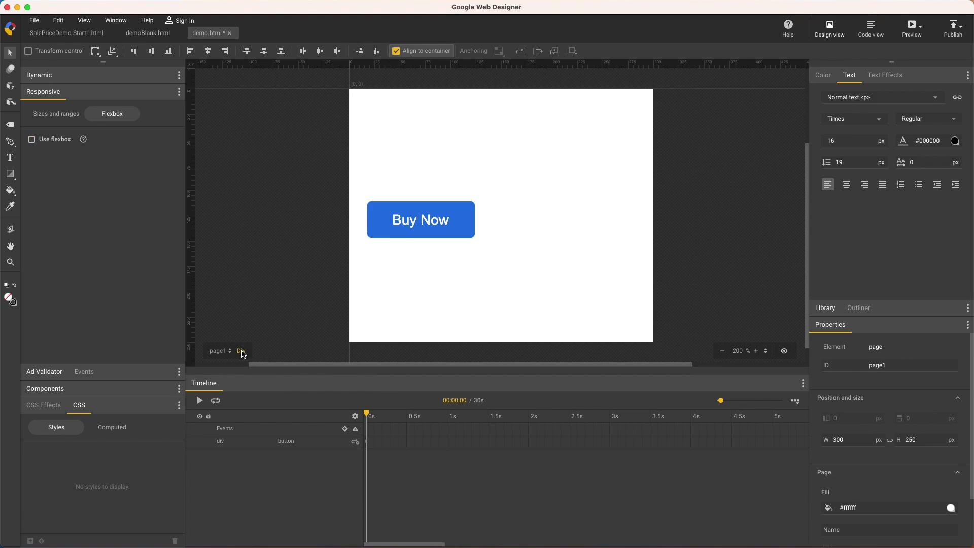
left_click(44, 52)
left_click(475, 206)
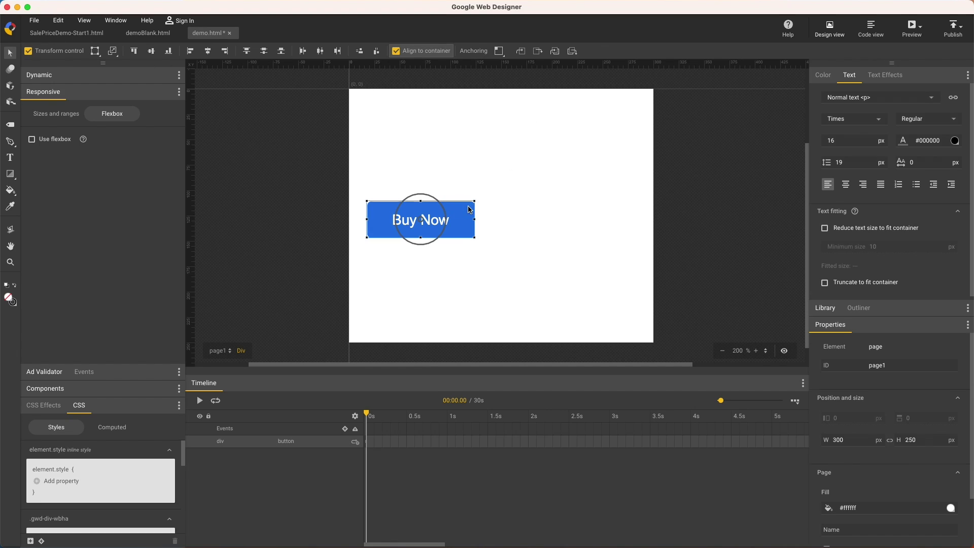
left_click_drag(474, 203, 480, 182)
key("super+z")
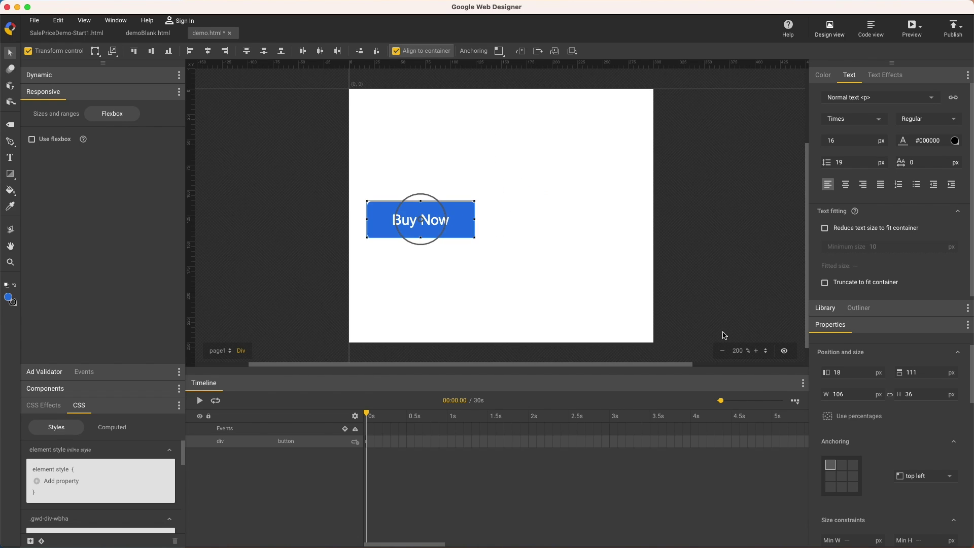
left_click(722, 352)
left_click(722, 354)
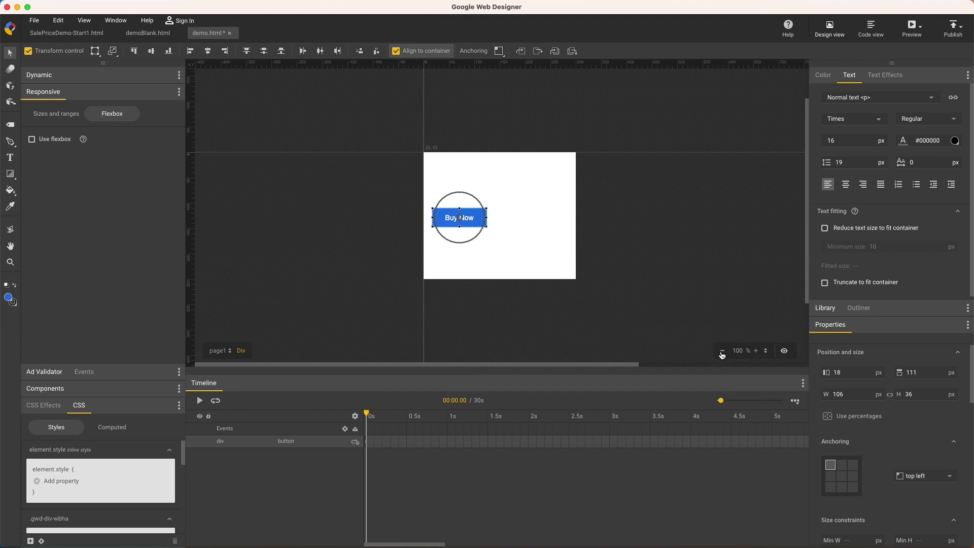
left_click(668, 234)
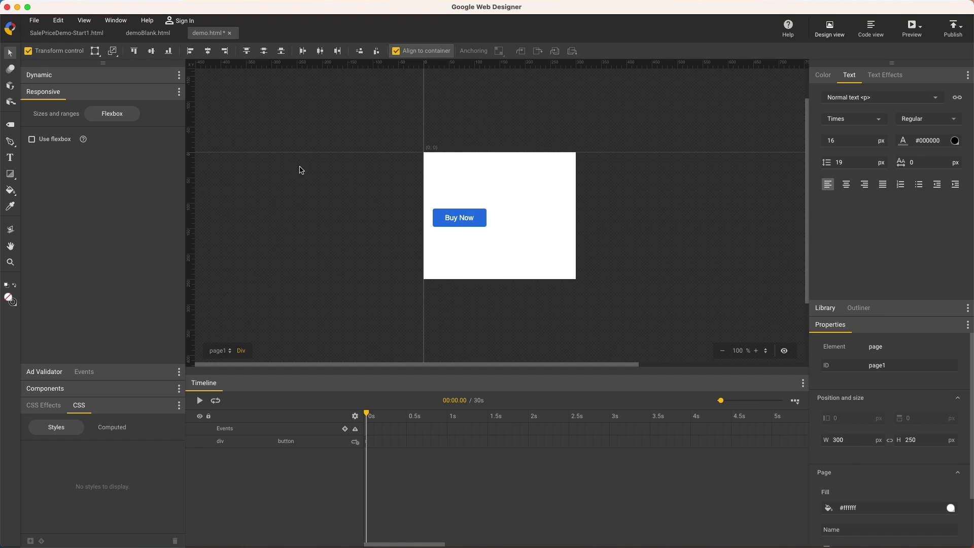
Step: Enable responsive layout, anchor Buy Now at bottom centre, and raise it 20 px
left_click(54, 115)
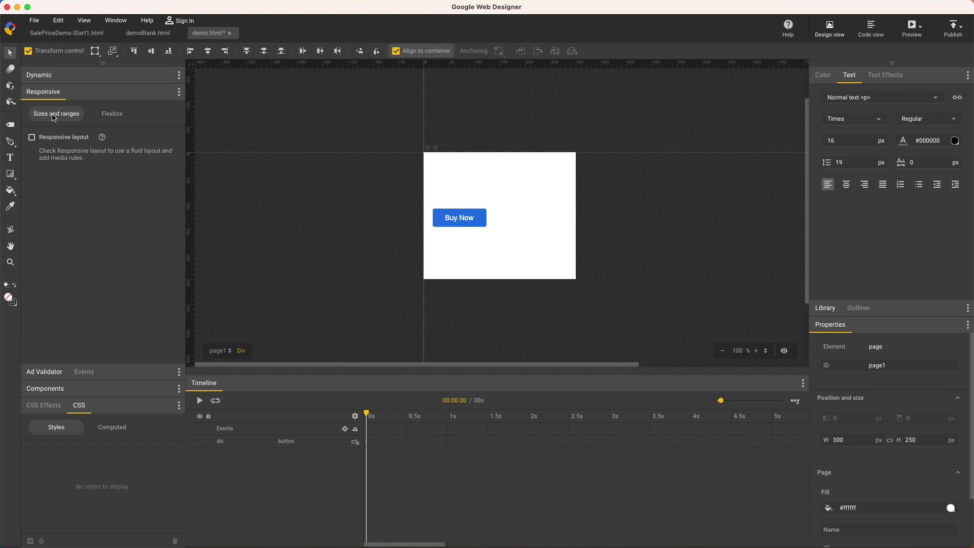
left_click(32, 138)
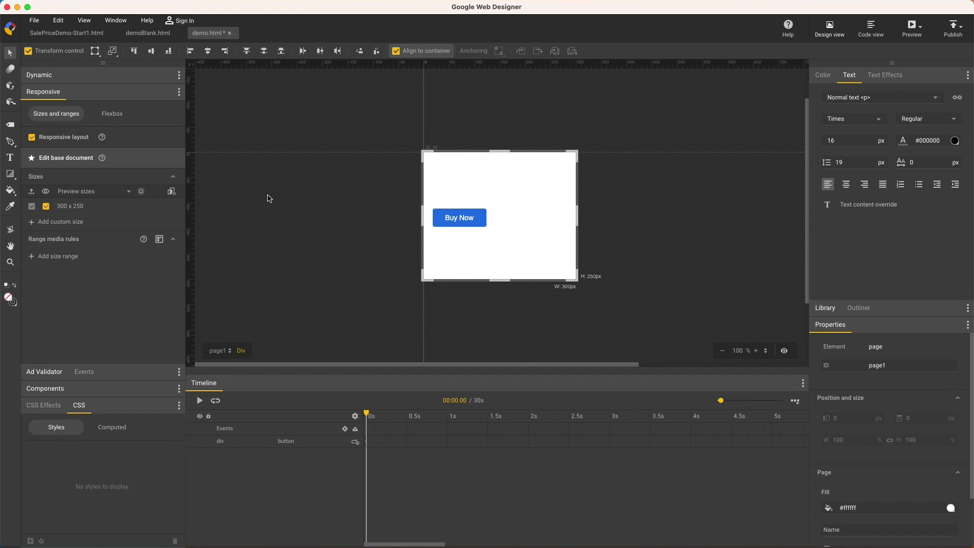
left_click(475, 219)
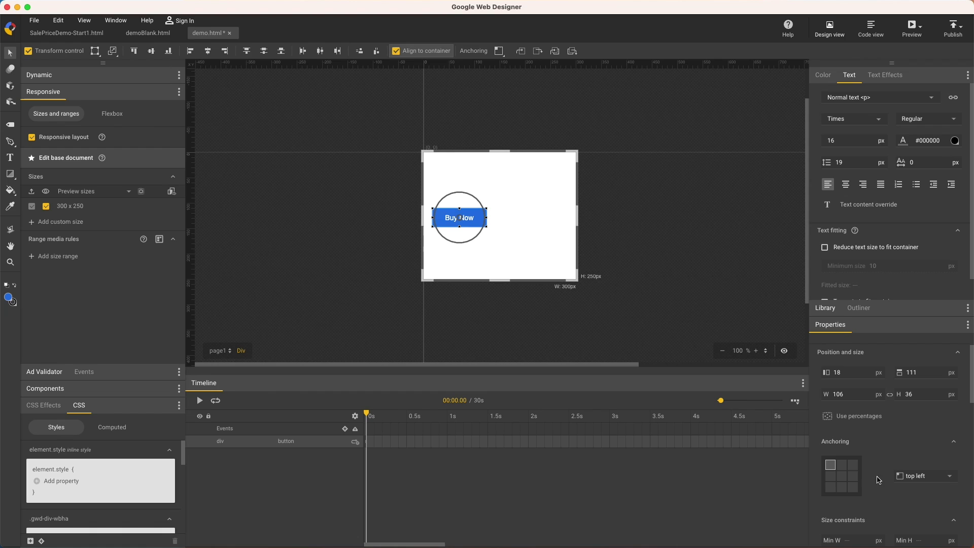
left_click(845, 490)
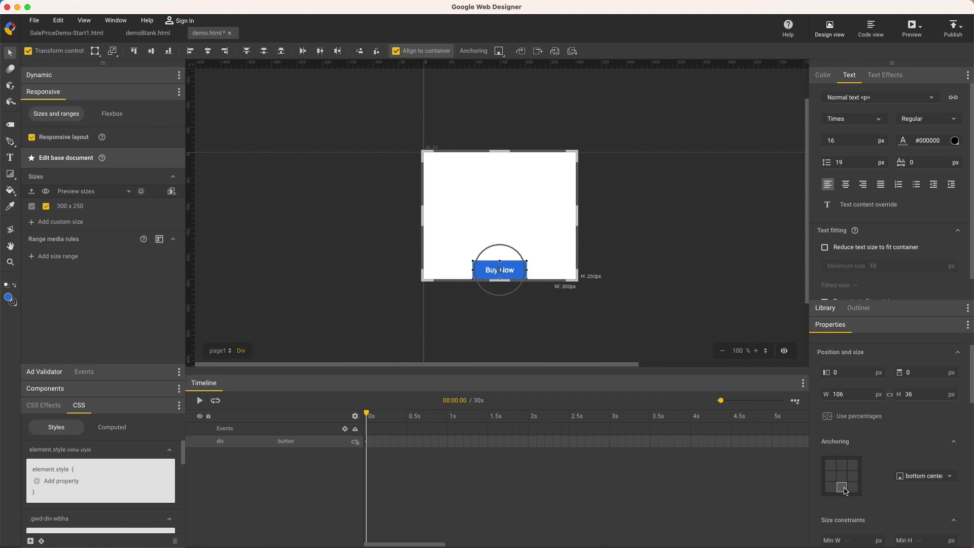
left_click_drag(500, 270, 501, 260)
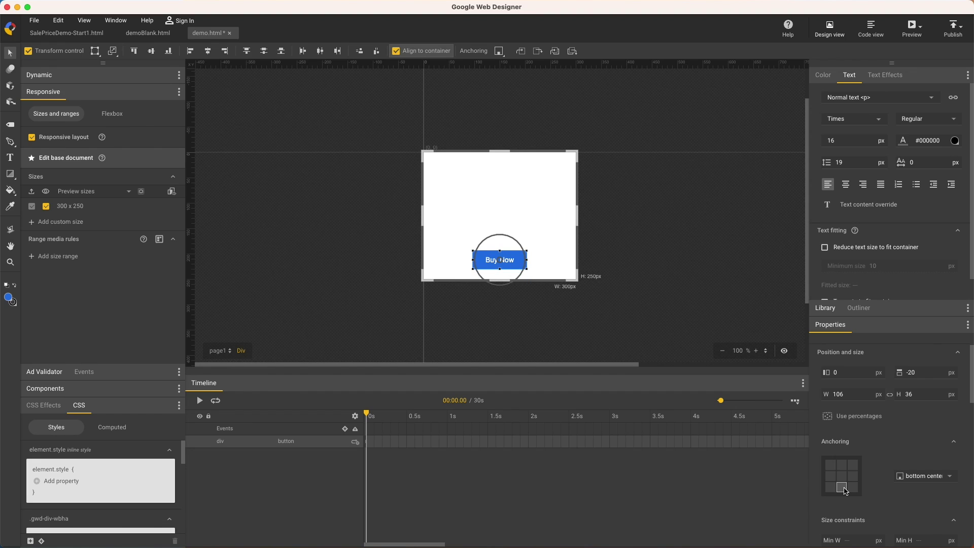
Step: Turn on Use percentages for the button's position and size, testing by stretching the stage
left_click(55, 52)
left_click_drag(576, 151, 609, 162)
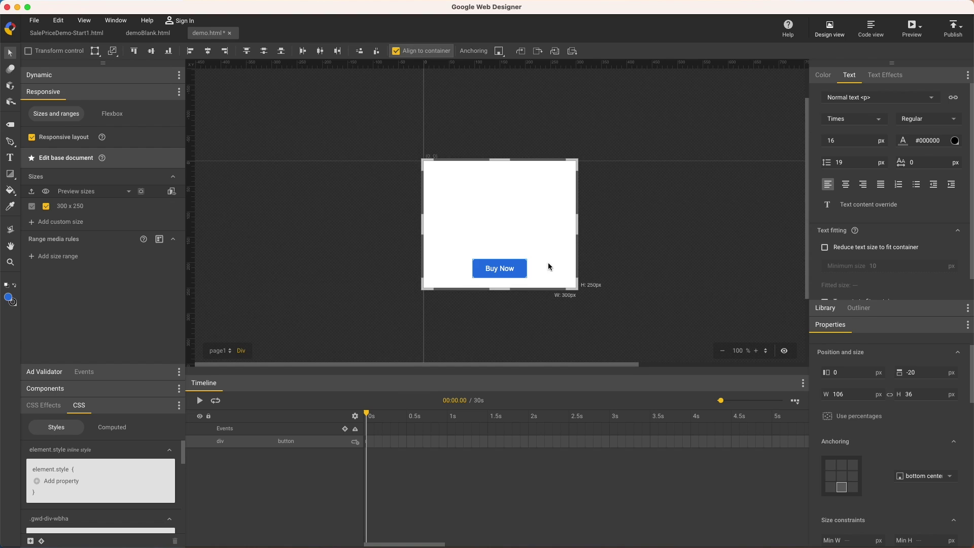
left_click(862, 420)
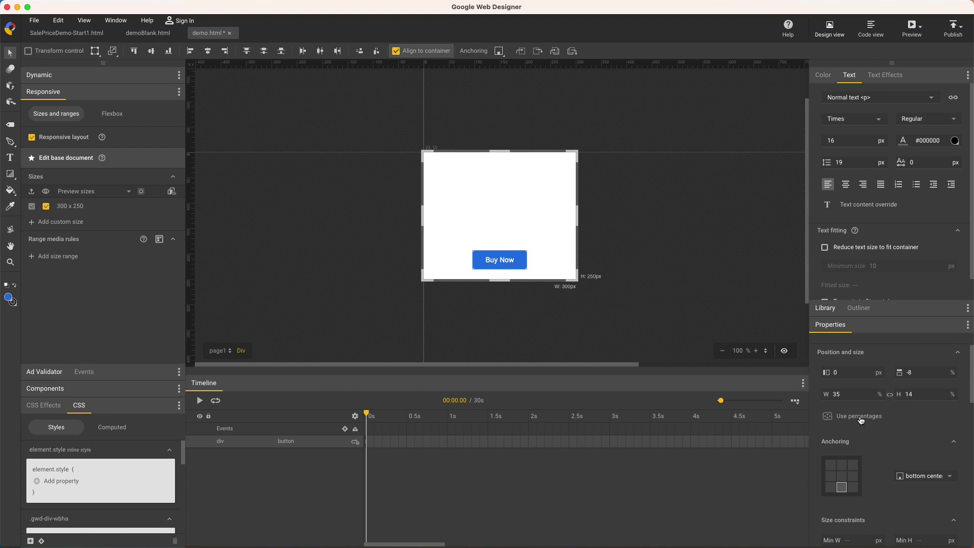
left_click_drag(577, 152, 603, 101)
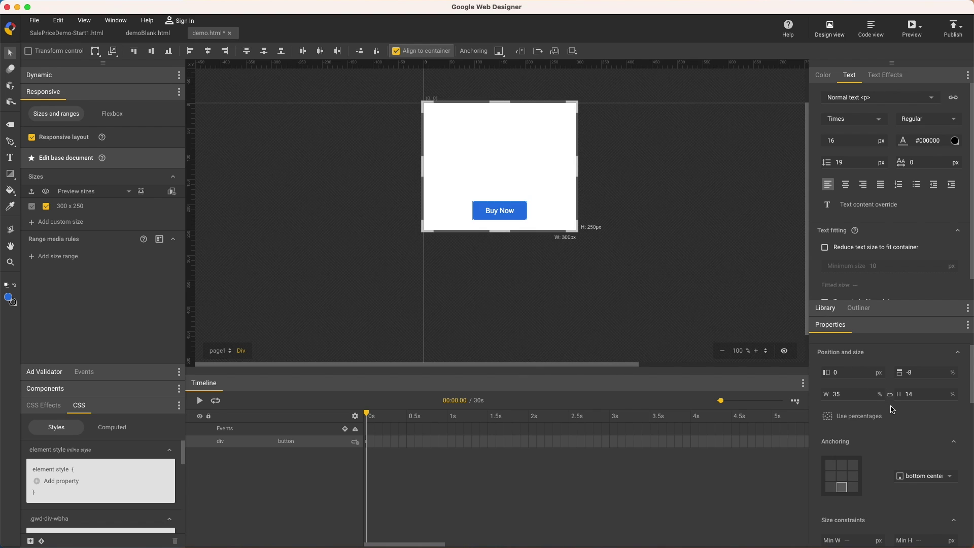
Step: Set the button's Min H to 24 px and test by resizing the stage
scroll(889, 406, "down", 3)
left_click(930, 465)
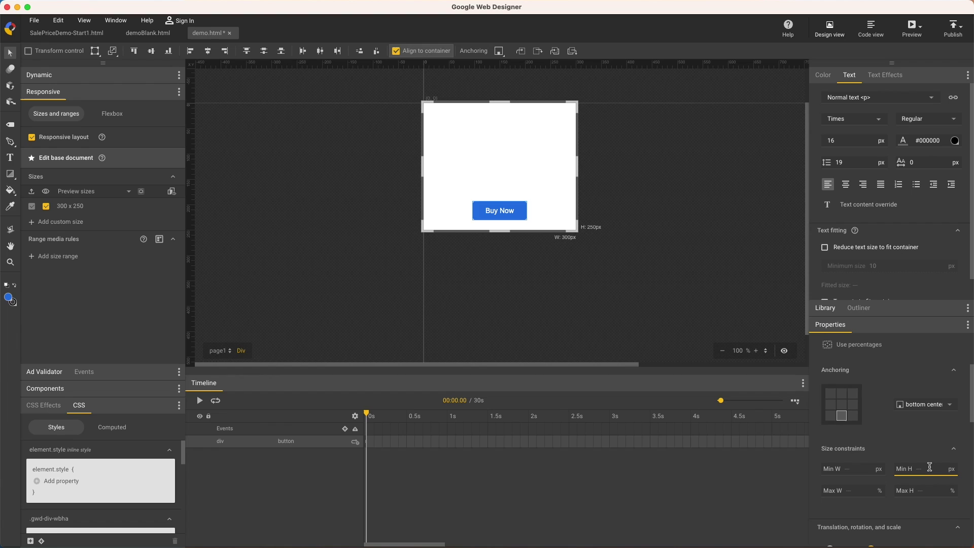
type("24")
key("Return")
left_click_drag(499, 102, 509, 120)
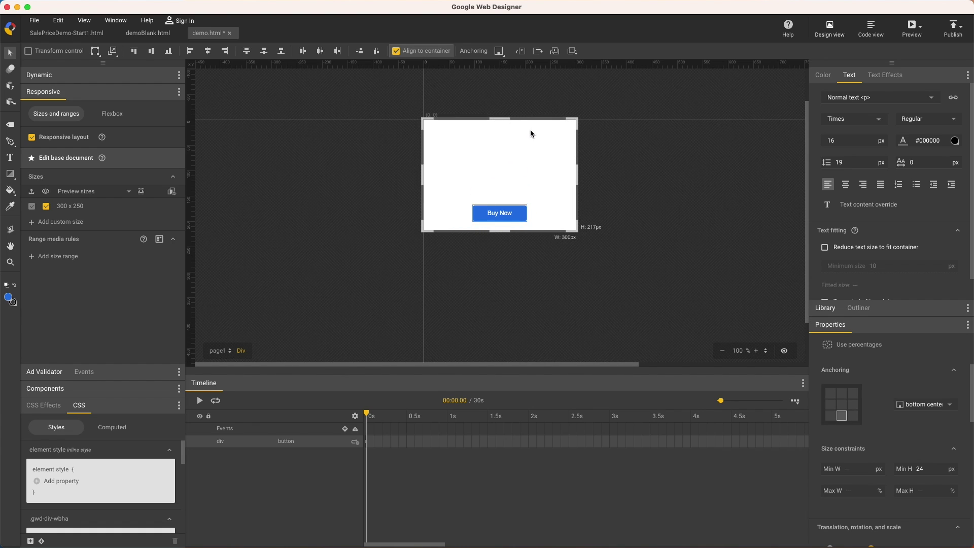
left_click_drag(578, 122, 664, 199)
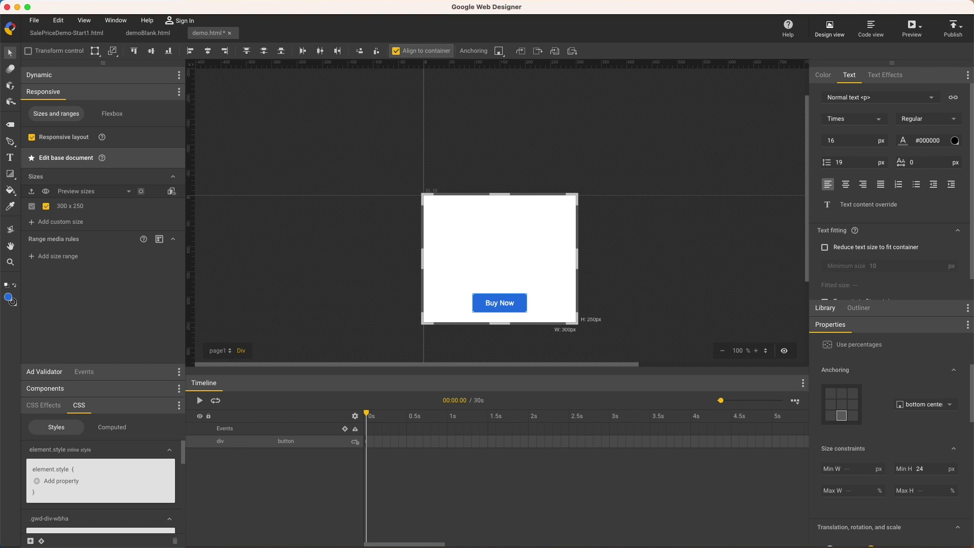
left_click(11, 301)
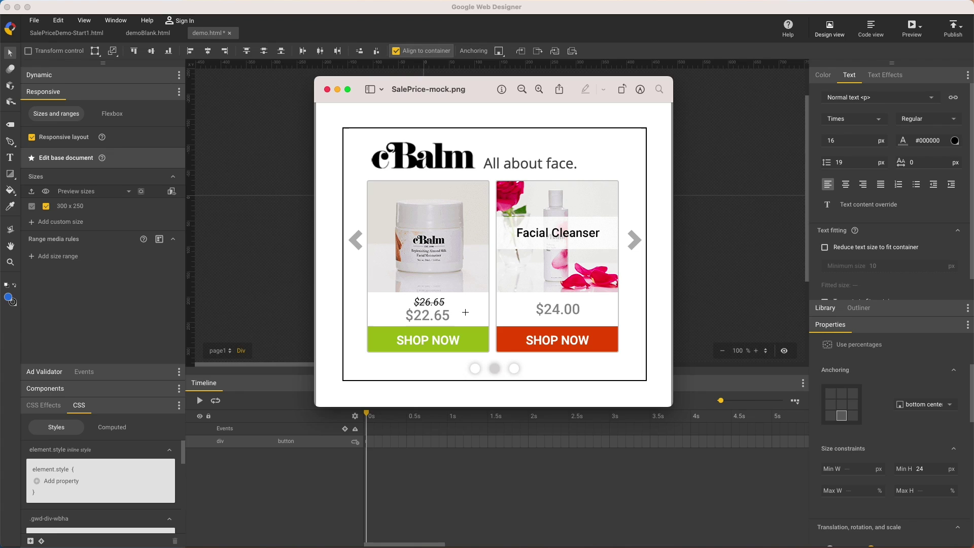
Step: Return from the SalePrice-mock.png preview to the Google Web Designer ad
left_click(250, 118)
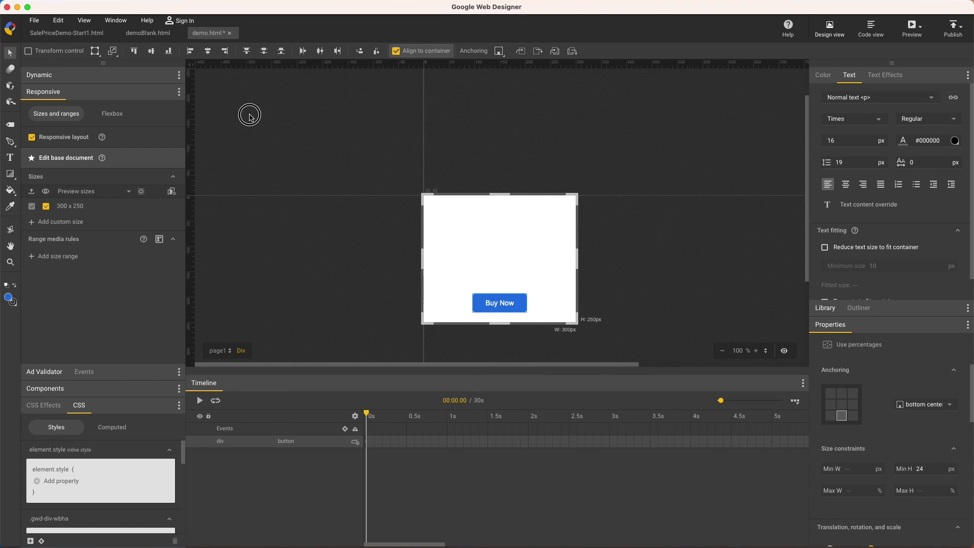
Step: In SalePriceDemoStart1.html, edit the swipe gallery's item group from the Library
left_click(71, 33)
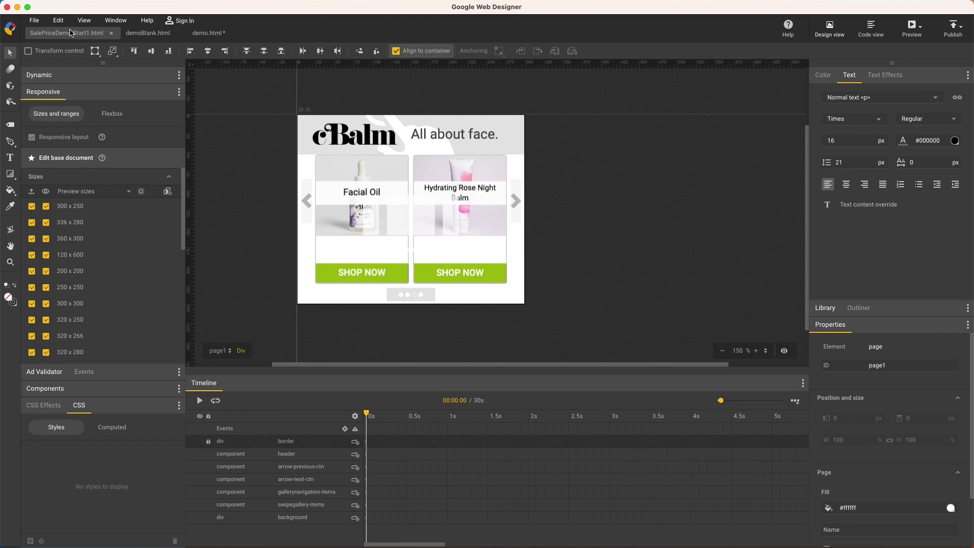
left_click(419, 202)
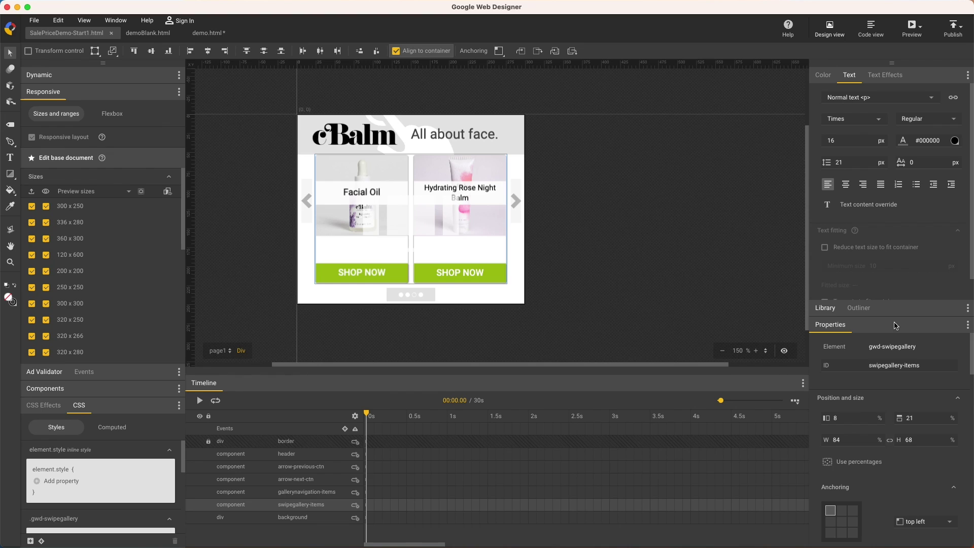
left_click(932, 90)
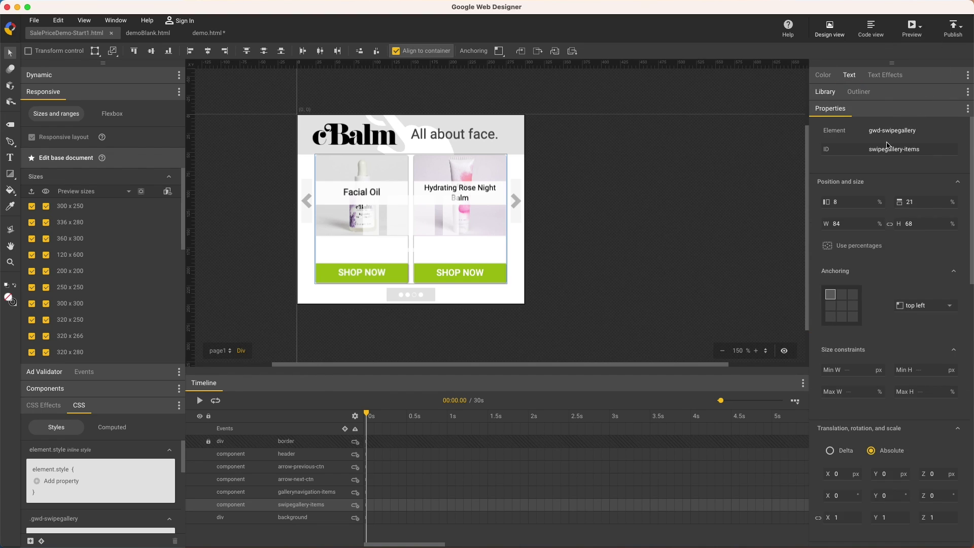
left_click(896, 96)
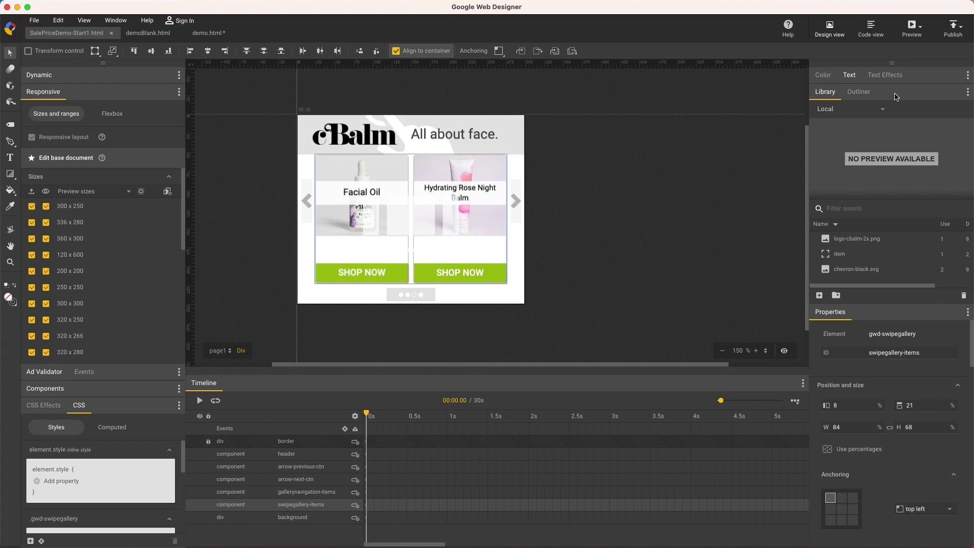
left_click(847, 255)
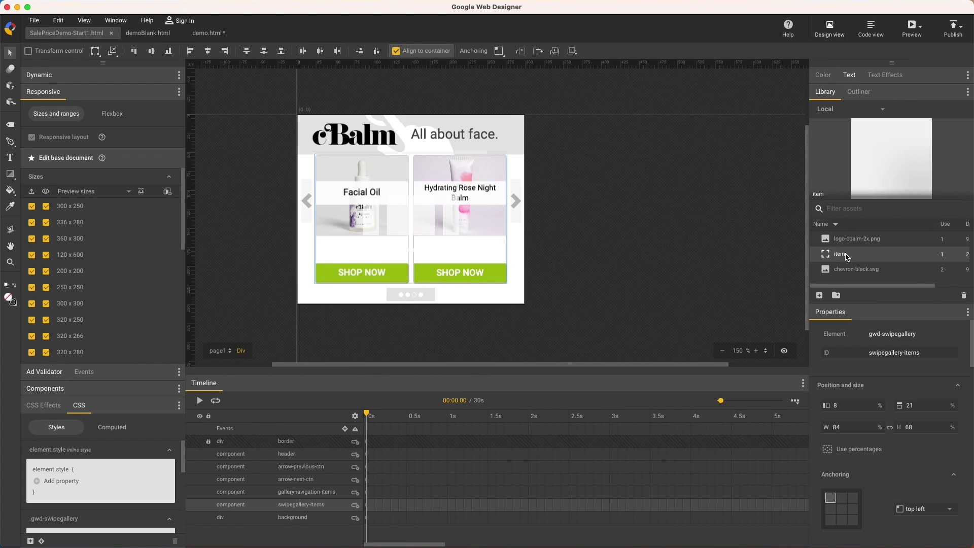
right_click(846, 256)
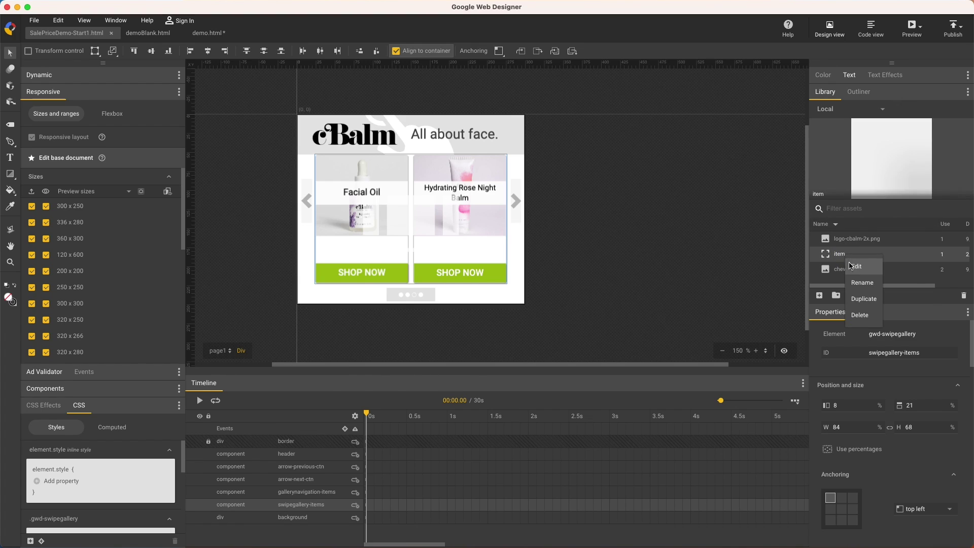
left_click(855, 267)
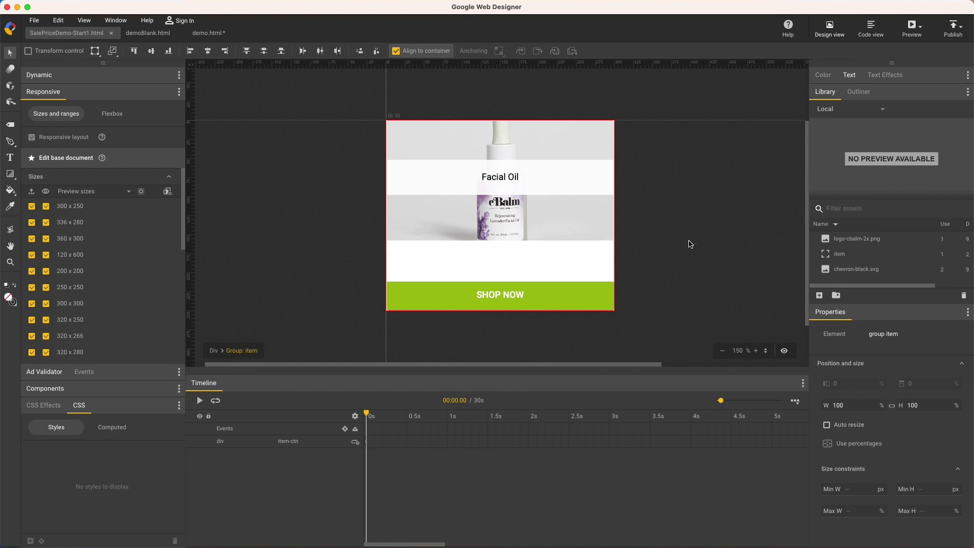
Step: Draw a new div above SHOP NOW in the item group and give it the ID item-prices-ctn
left_click(510, 222)
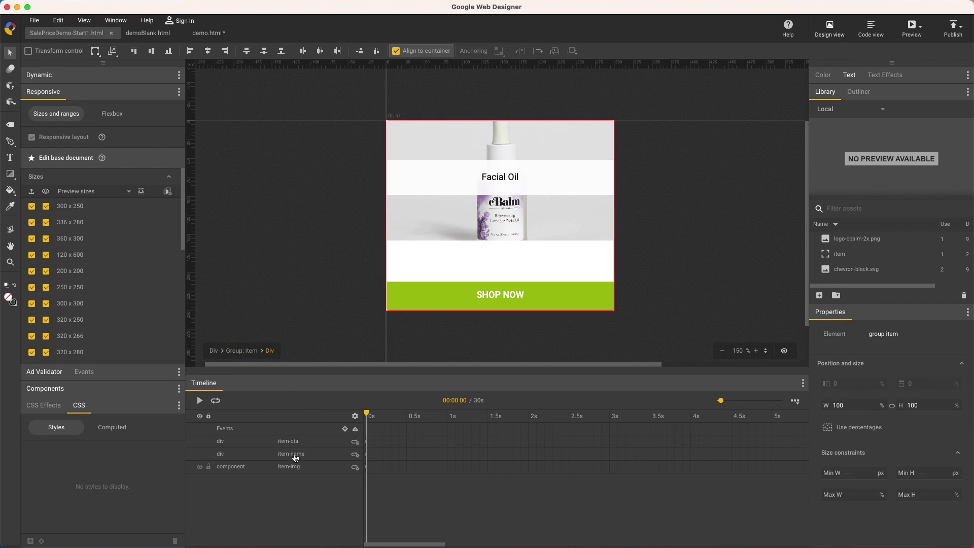
left_click(10, 124)
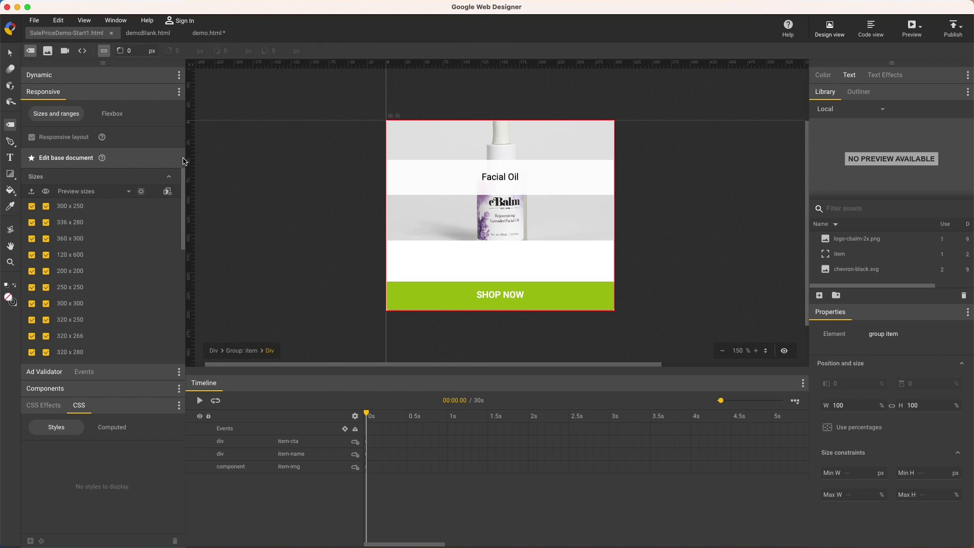
left_click_drag(393, 241, 601, 288)
left_click(284, 442)
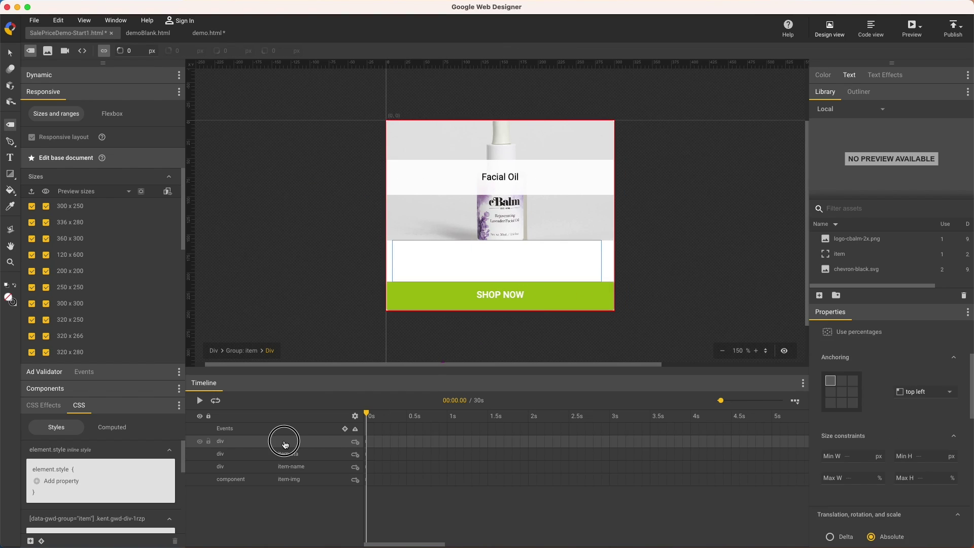
type("item-prices-ctn")
key("Return")
Step: Switch the container to percentages and set left 10%, width 80%, top 65%, height toward 18%
left_click(930, 98)
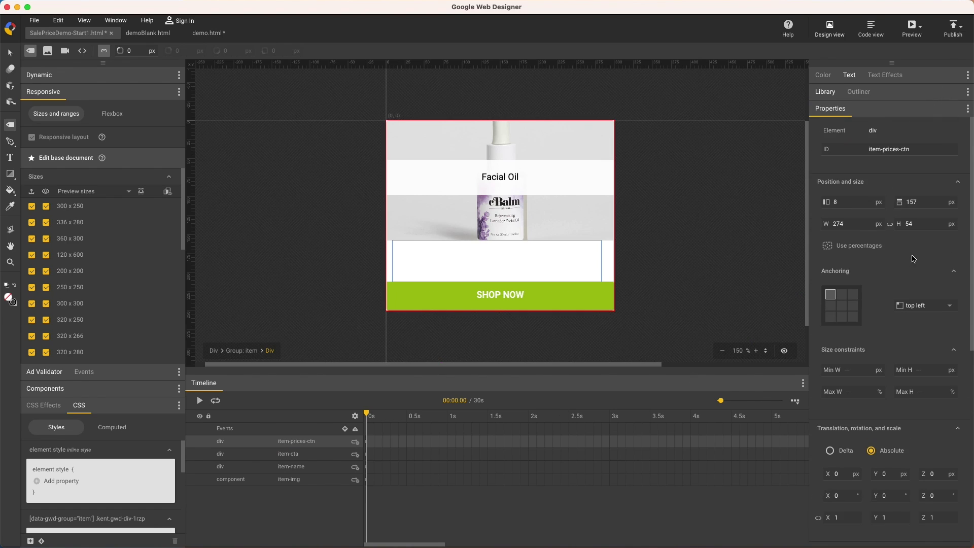
left_click(829, 246)
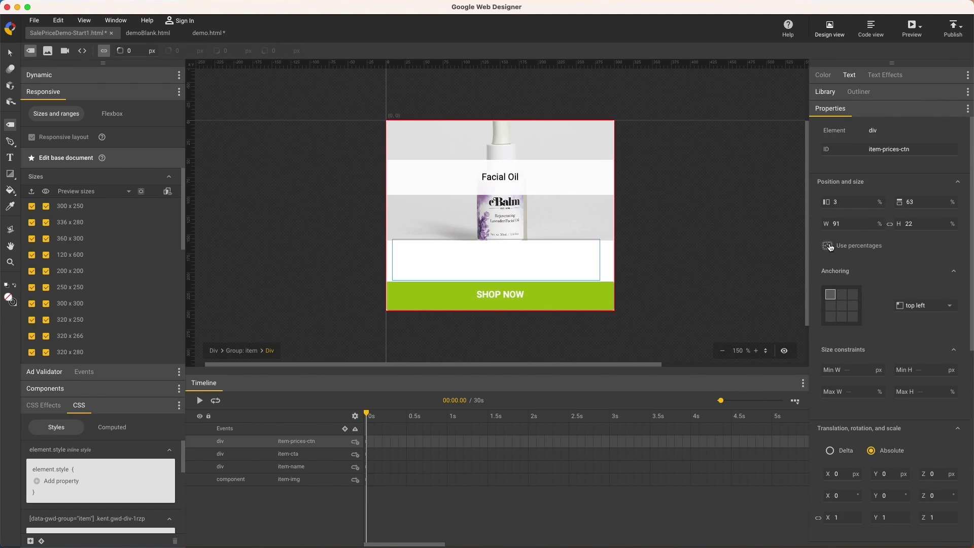
double_click(849, 202)
type("1")
key("Tab")
key("Tab")
type("80")
key("Return")
double_click(921, 202)
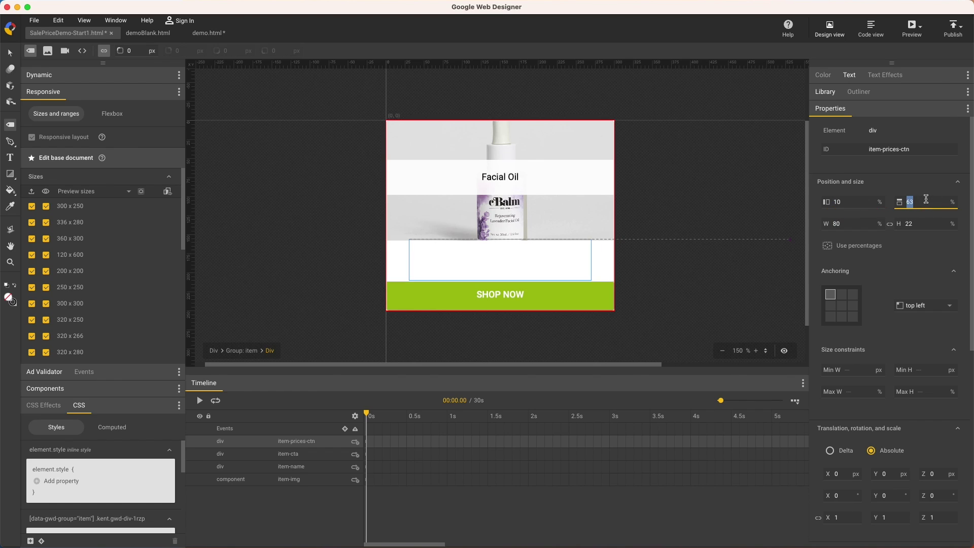
type("64")
key("Up")
key("Tab")
key("Tab")
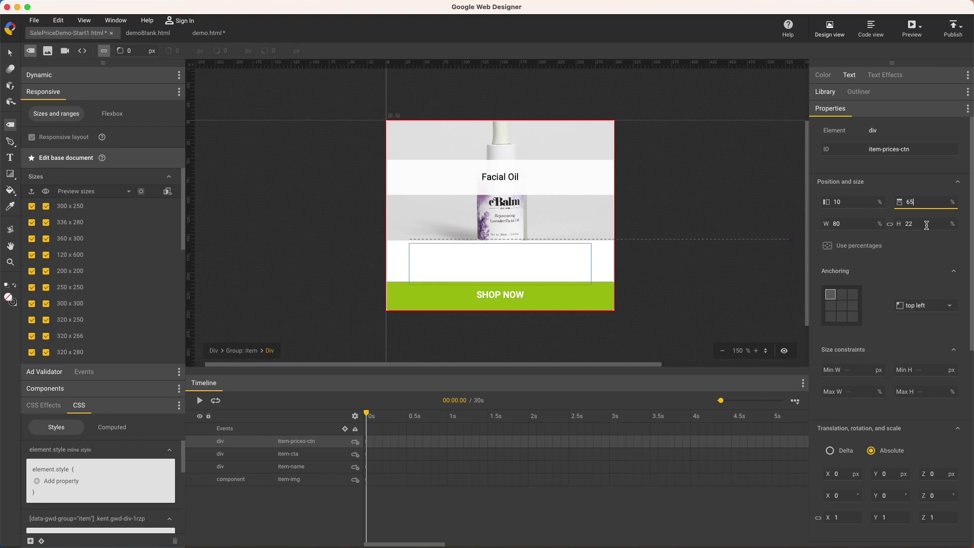
type("20")
key("Down")
key("Down")
Step: Settle the container height at 18% and select both the oldPrice and price texts
key("Return")
key("v")
left_click(494, 248)
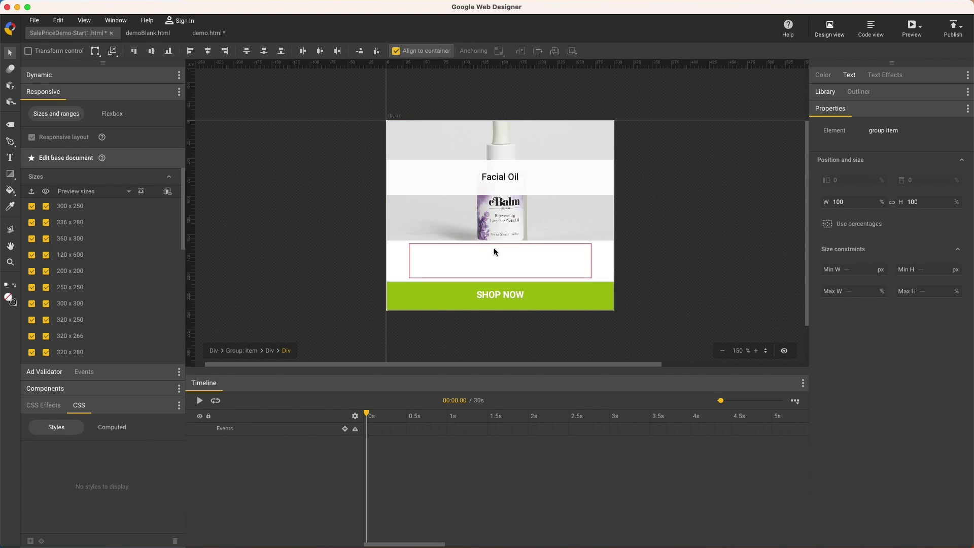
key("ctrl+a")
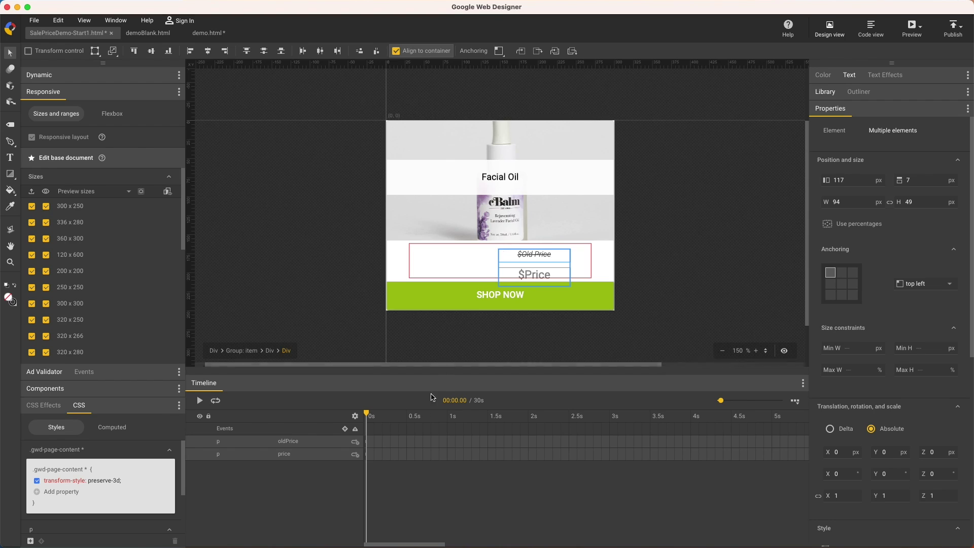
left_click(302, 459)
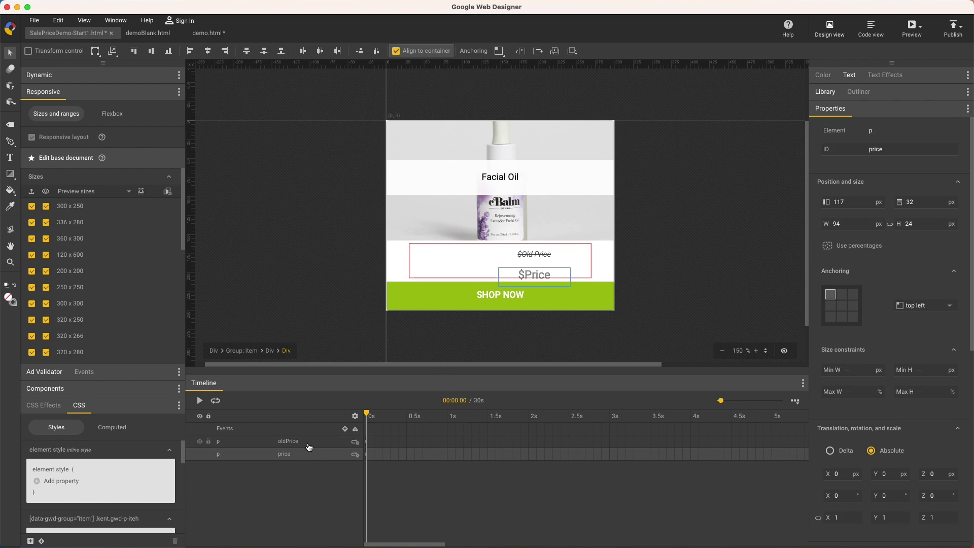
left_click(311, 443)
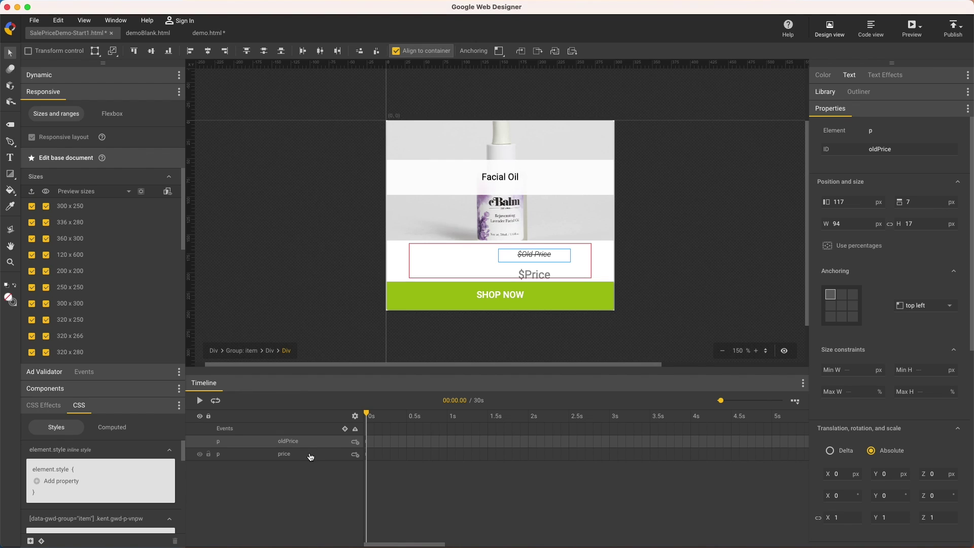
left_click(311, 458, "shift")
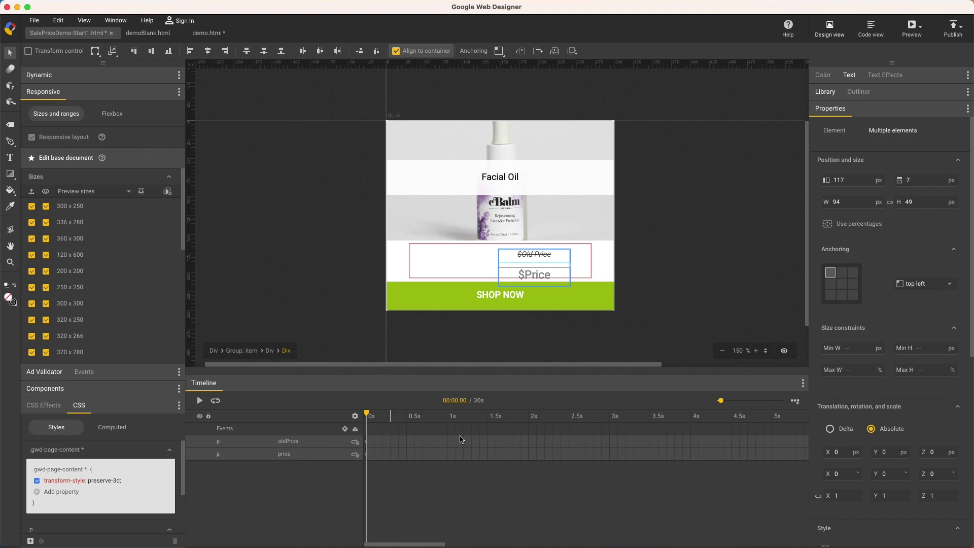
Step: Turn on 'Reduce text size to fit container' for both prices with a 7 px minimum size
left_click(911, 81)
left_click(825, 248)
scroll(825, 248, "down", 1)
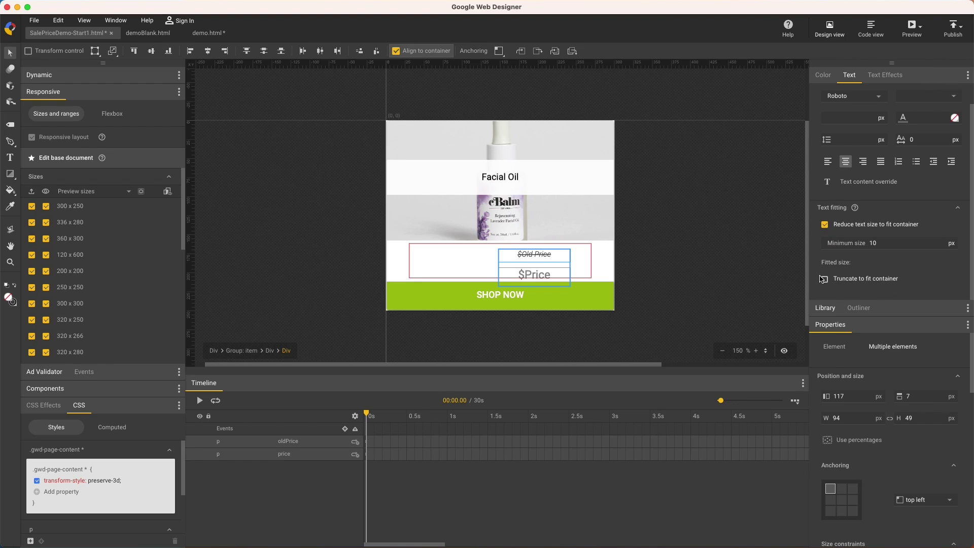
left_click(825, 279)
left_click(888, 243)
type("7")
key("Return")
left_click(513, 256)
left_click(534, 254)
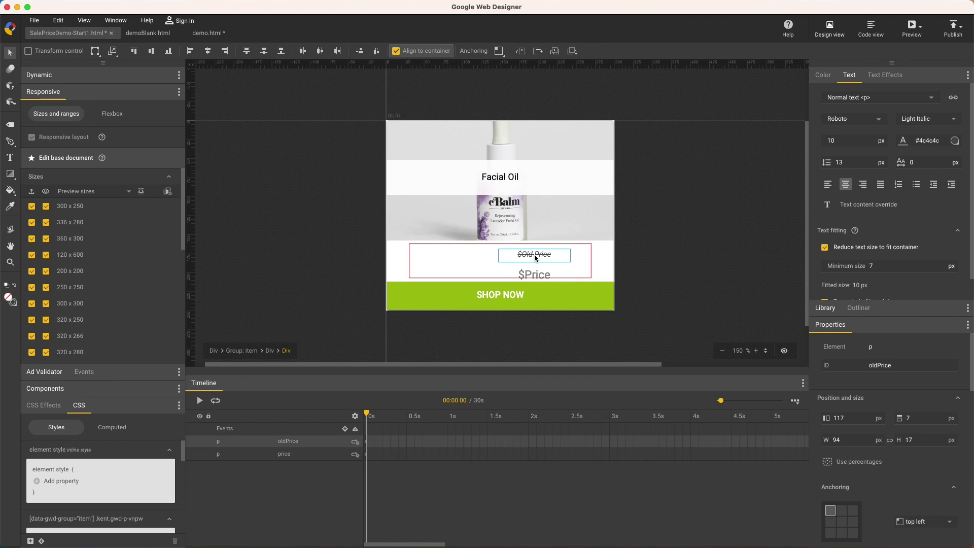
Step: Uncheck the fixed width and height CSS for both oldPrice and price
left_click(94, 93)
left_click(37, 296)
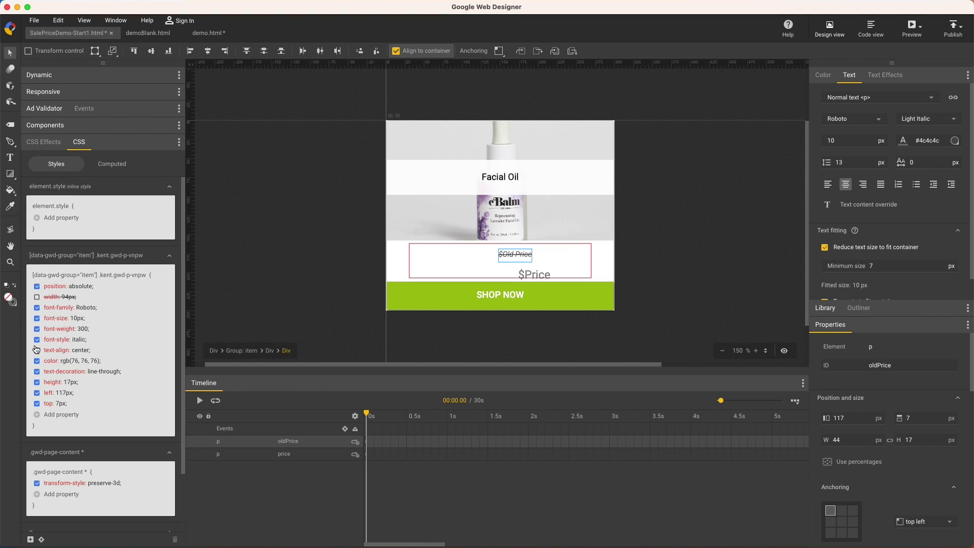
left_click(37, 382)
left_click(284, 454)
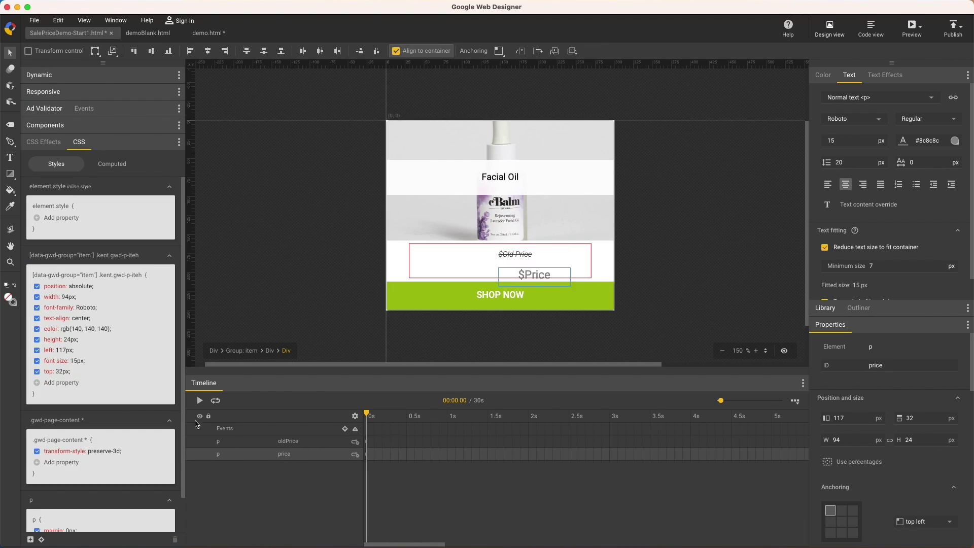
left_click(37, 297)
left_click(36, 339)
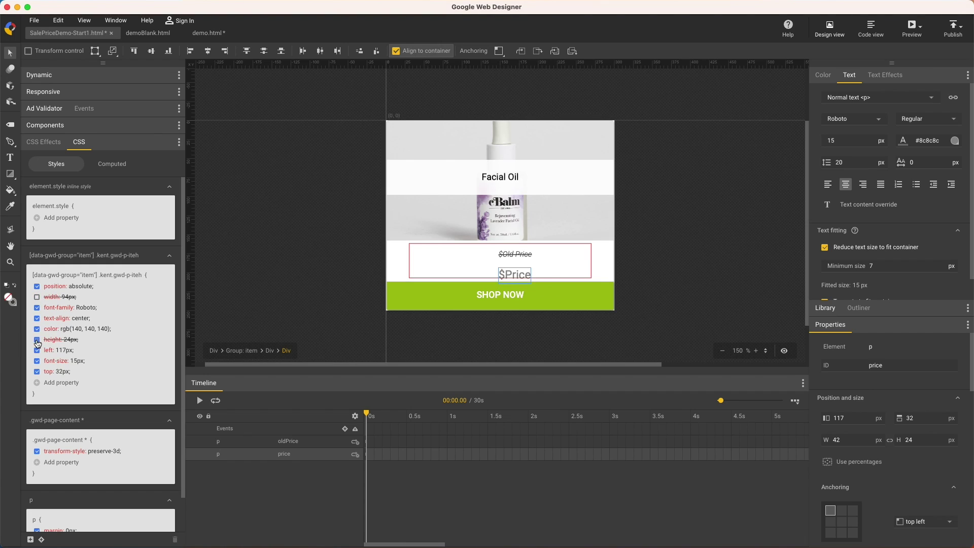
Step: Give both prices a maximum width of 100%
left_click(325, 441, "shift")
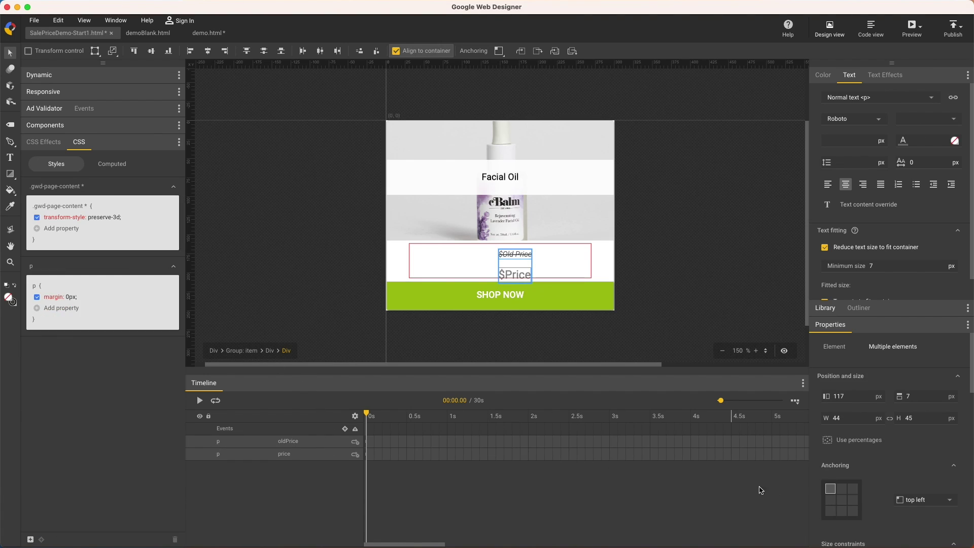
scroll(899, 482, "down", 4)
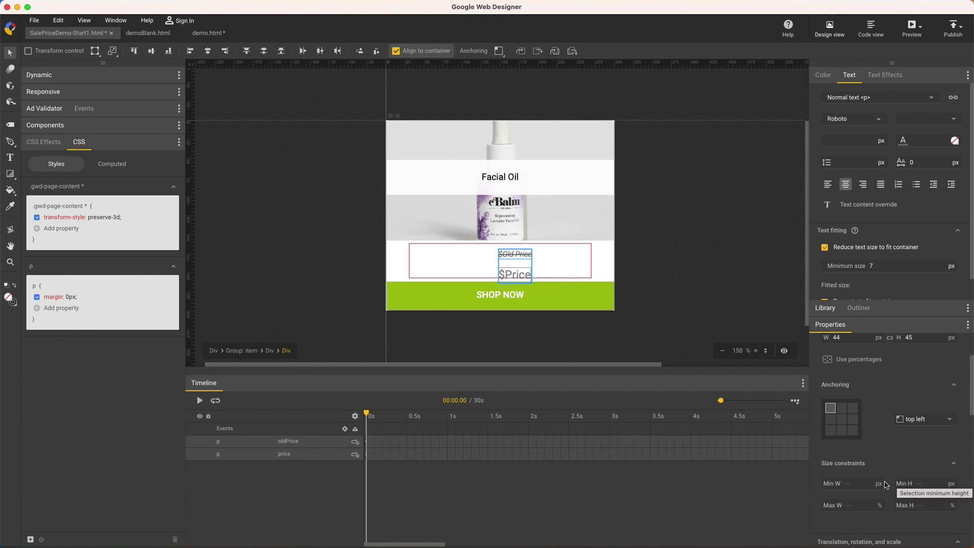
left_click(859, 504)
type("100")
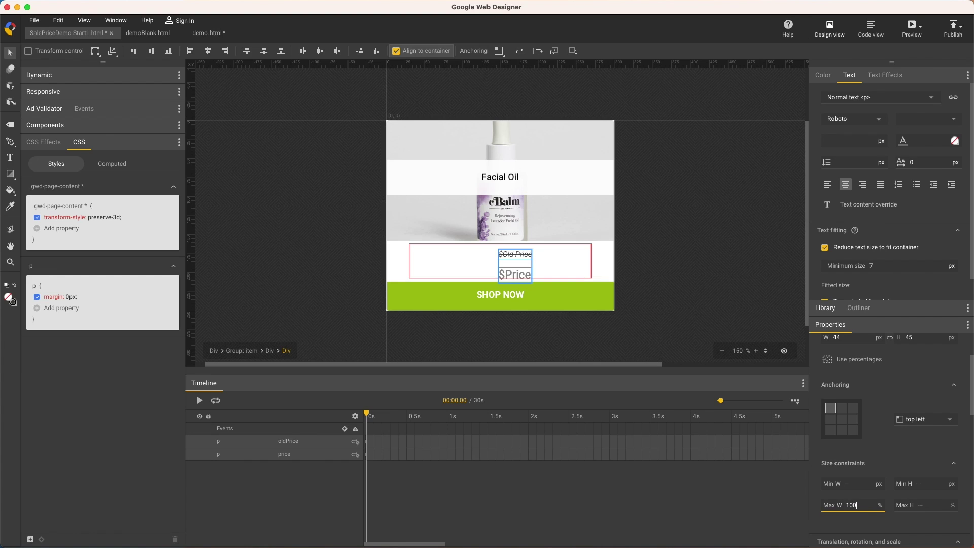
key("Return")
Step: Cap oldPrice at 40% maximum height and set its font size to 20 px
left_click(315, 444)
left_click(930, 527)
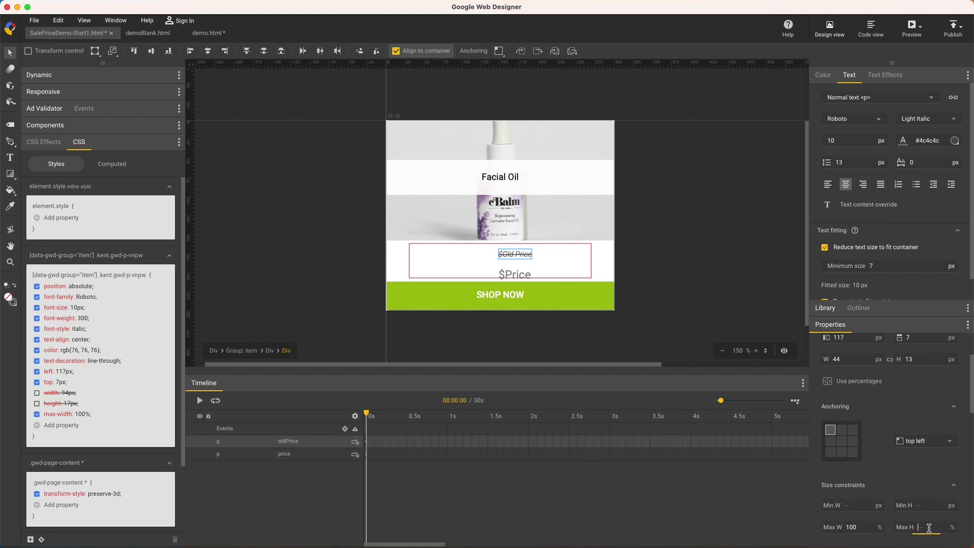
type("40")
key("Return")
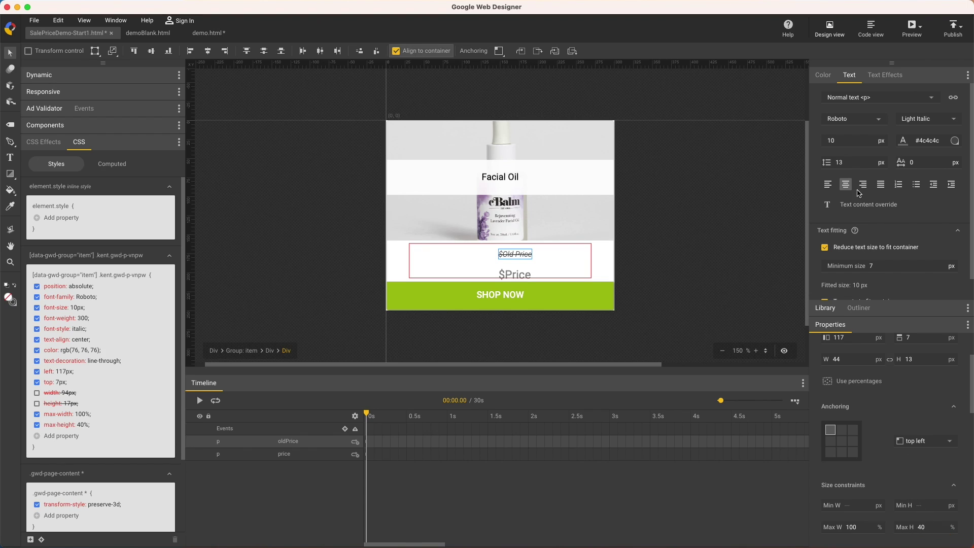
left_click(857, 138)
type("20")
key("Return")
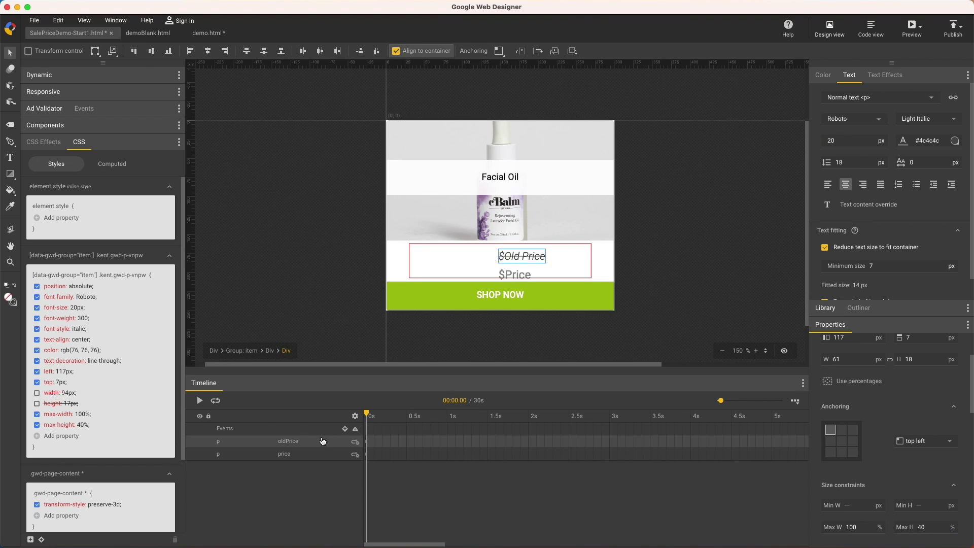
Step: Cap price at 60% maximum height and set its font size to 30 px
left_click(320, 456)
left_click(936, 528)
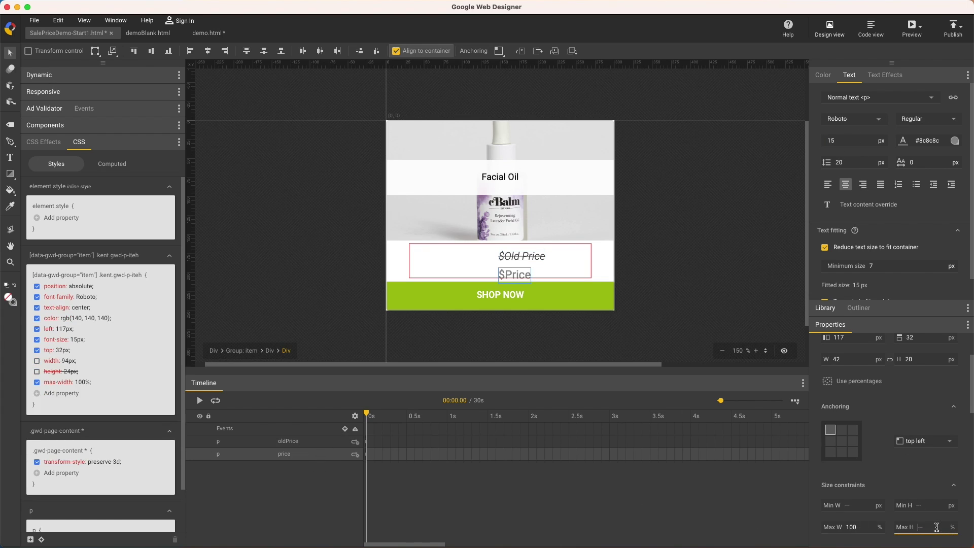
type("60")
key("Return")
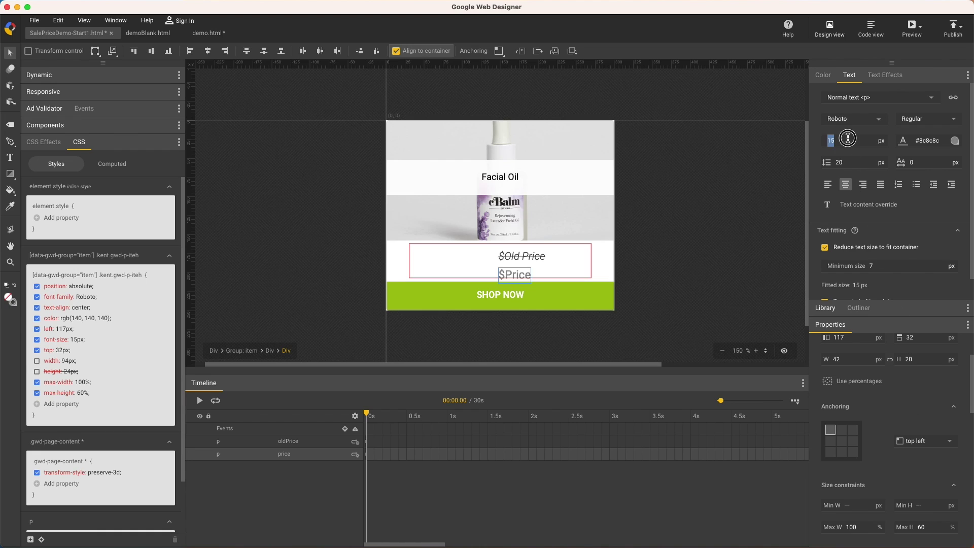
left_click(848, 139)
type("30")
key("Return")
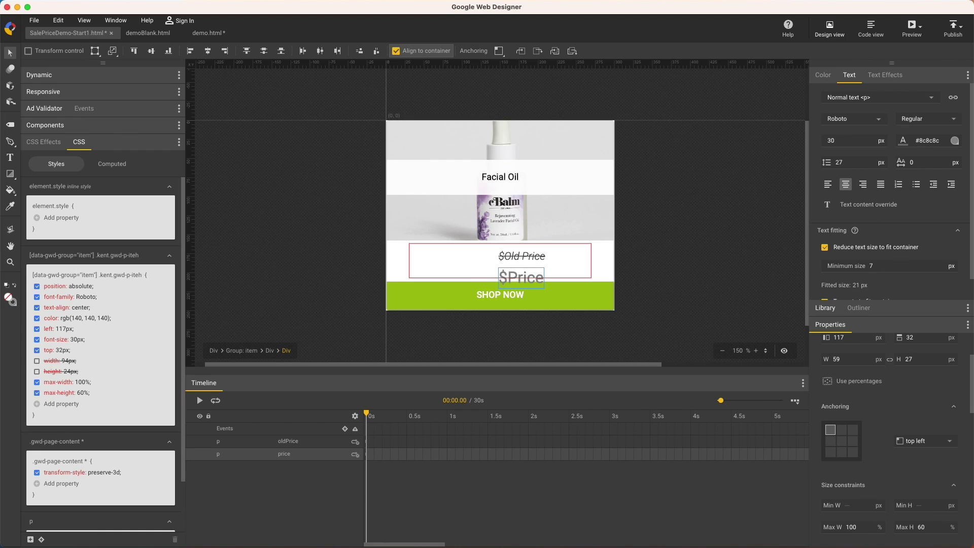
Step: Enable flexbox on the price group with a column direction
left_click(287, 166)
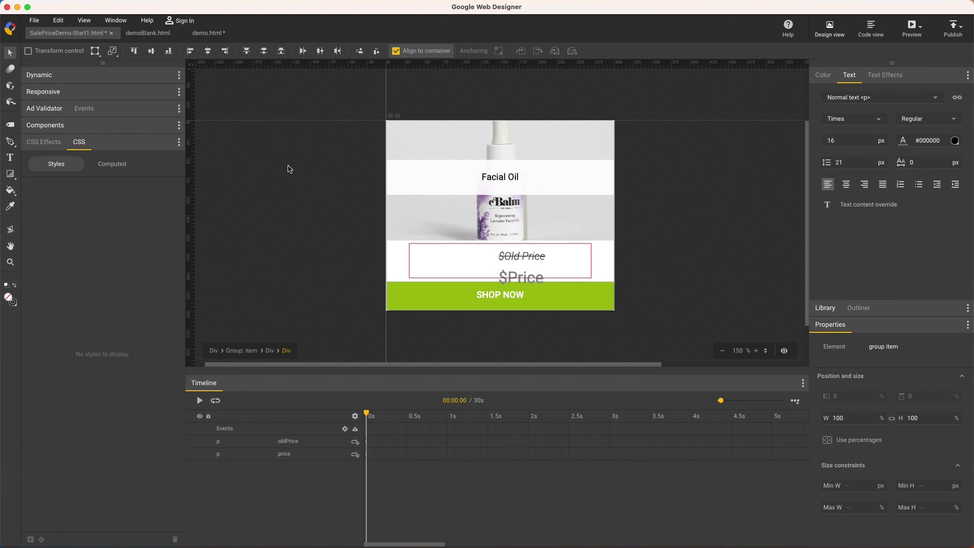
left_click(121, 94)
left_click(114, 116)
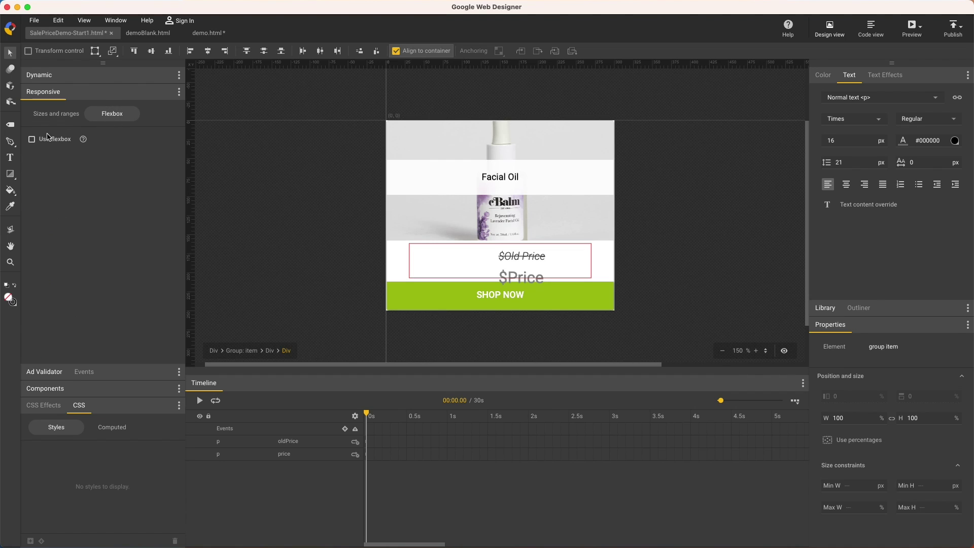
left_click(32, 139)
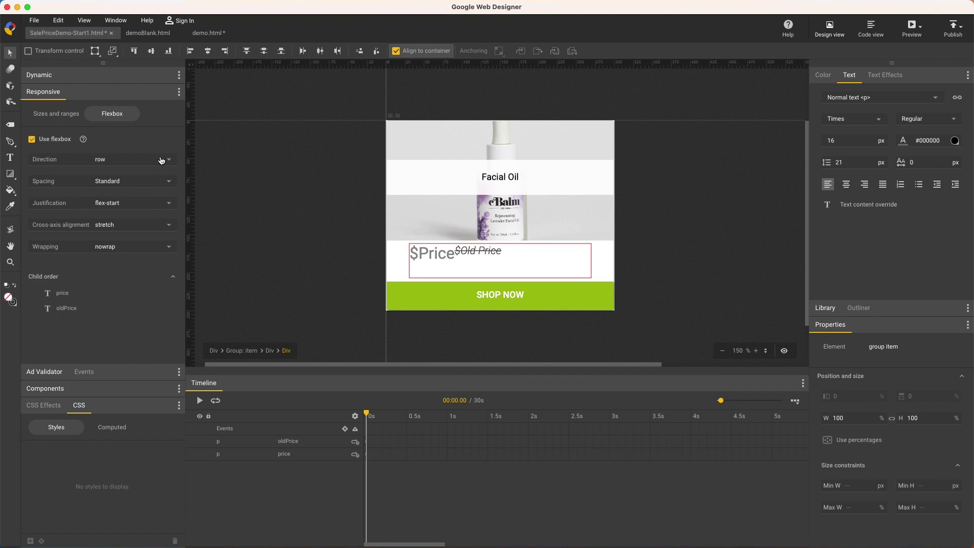
left_click(164, 161)
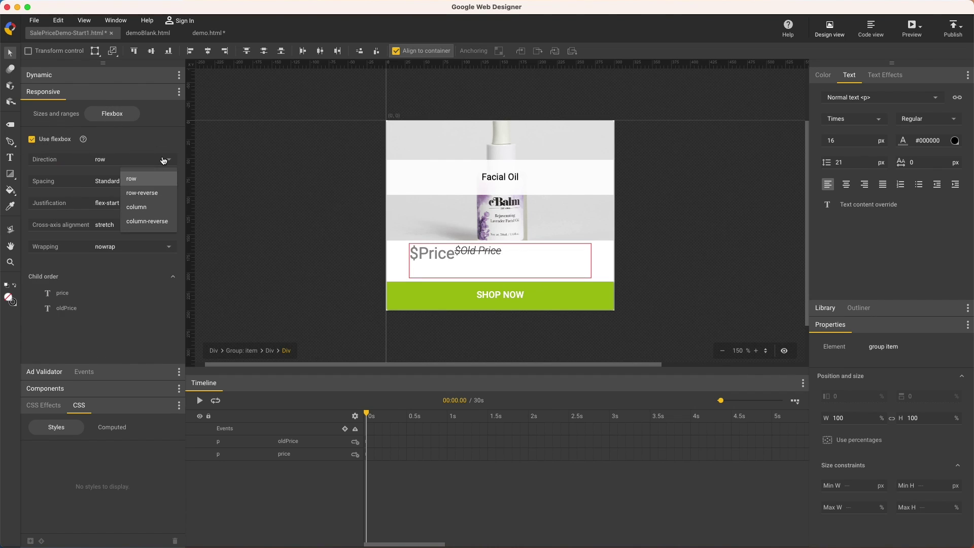
left_click(154, 207)
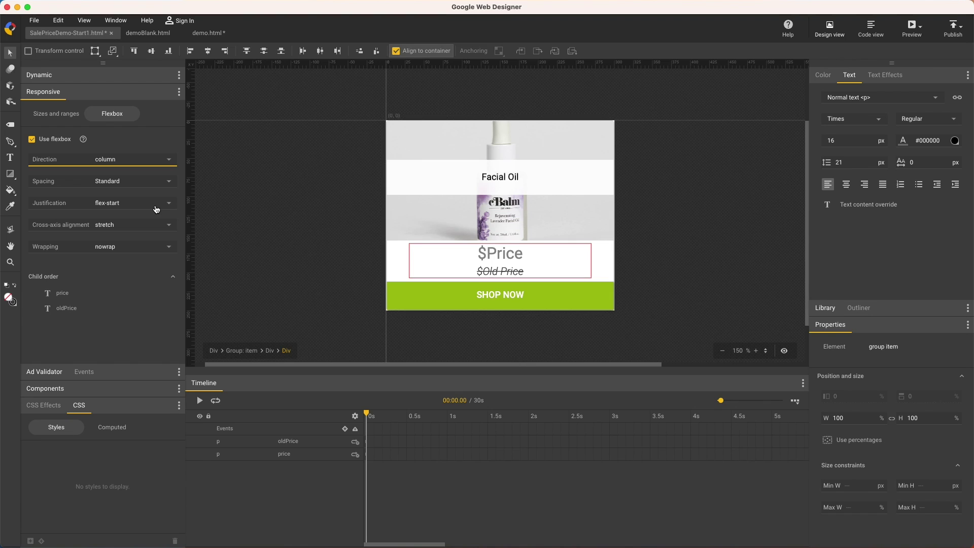
left_click(154, 162)
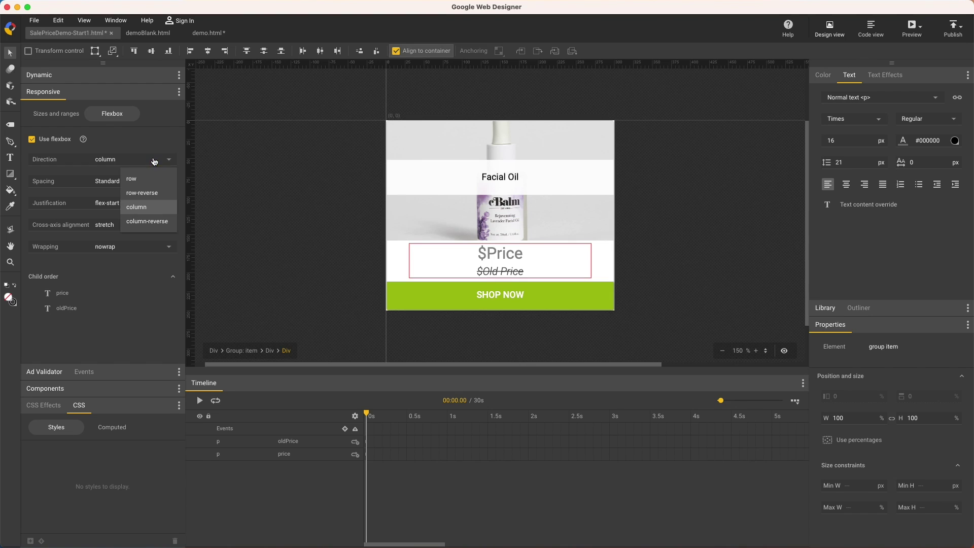
left_click(125, 335)
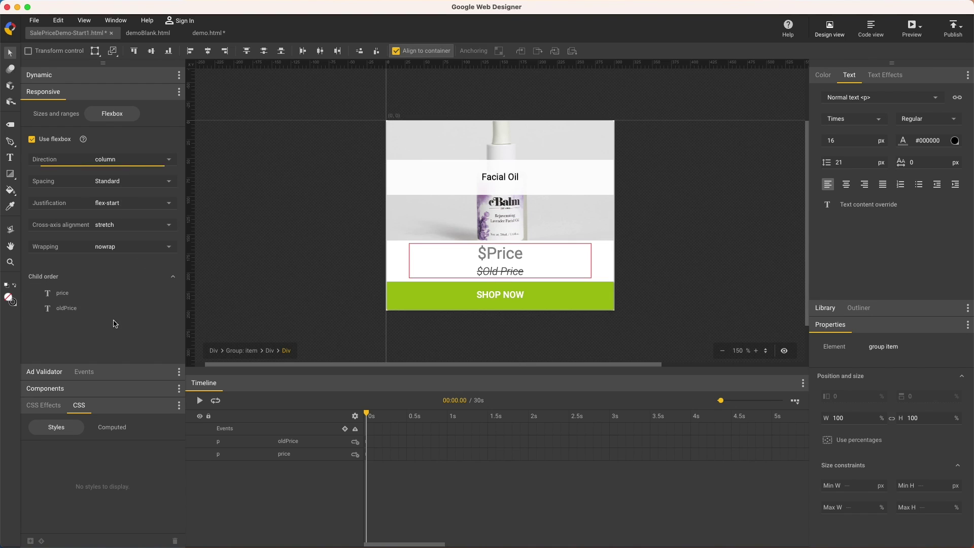
Step: Order $Old Price above $Price and set the justification to center
left_click(79, 311)
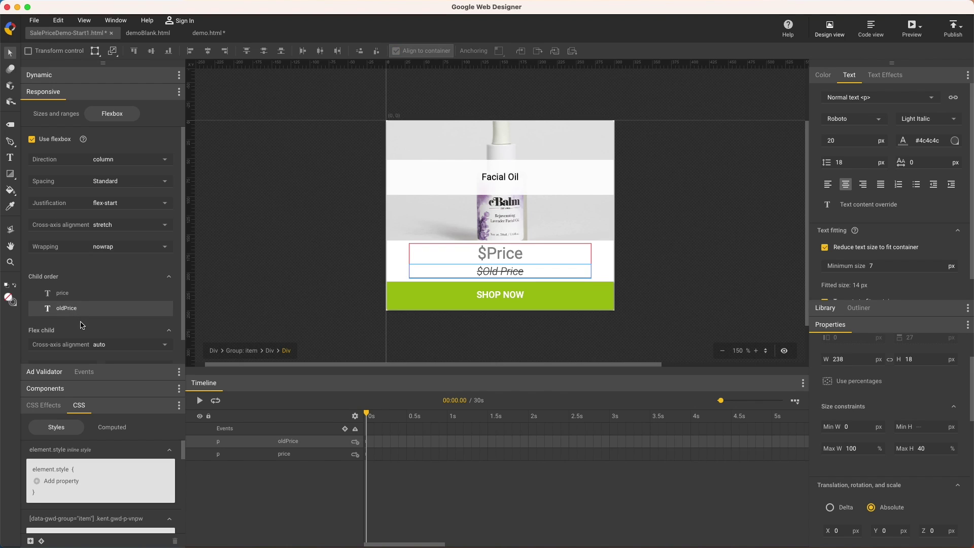
left_click_drag(74, 314, 76, 293)
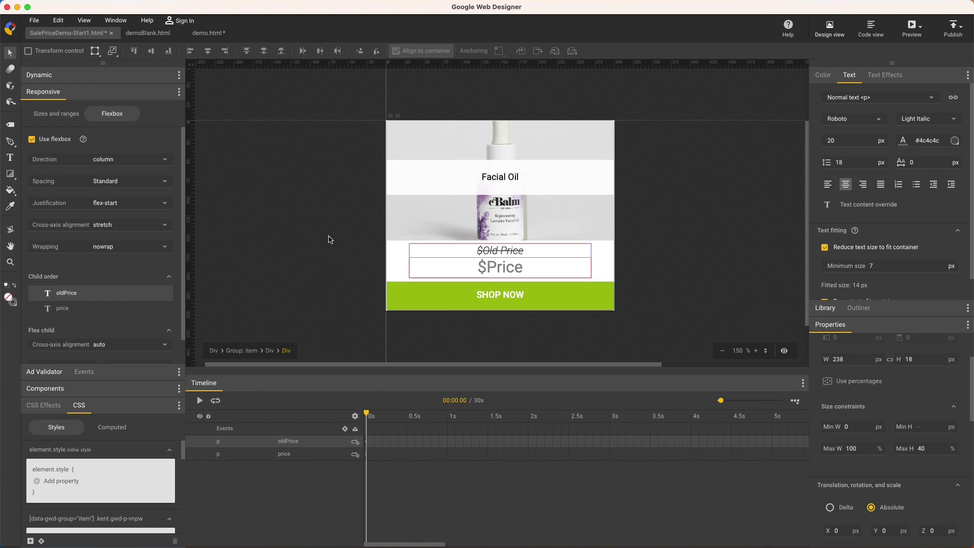
left_click(166, 205)
left_click(143, 250)
left_click(304, 243)
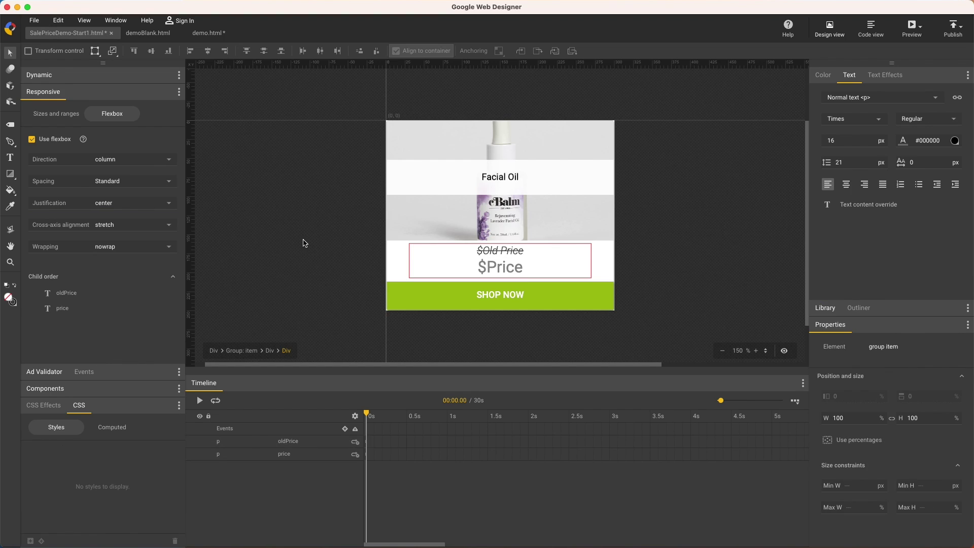
Step: Return to page1 and open Preview sizes under Sizes and ranges to view the ad at multiple sizes
left_click(215, 353)
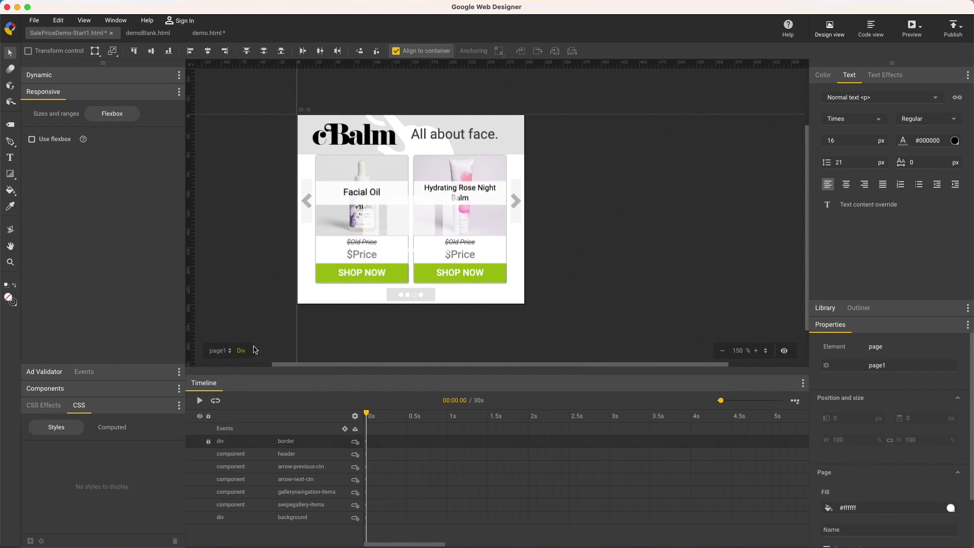
left_click(65, 113)
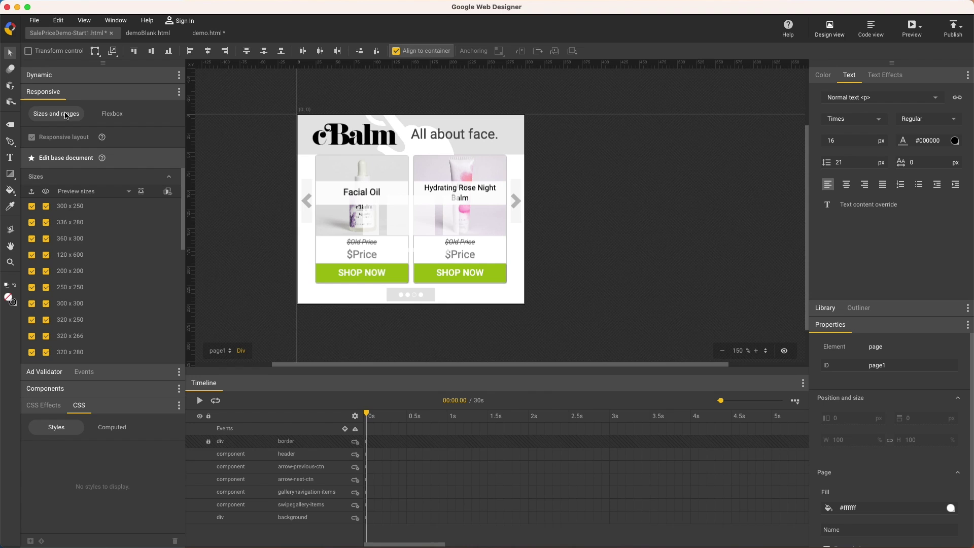
left_click(167, 191)
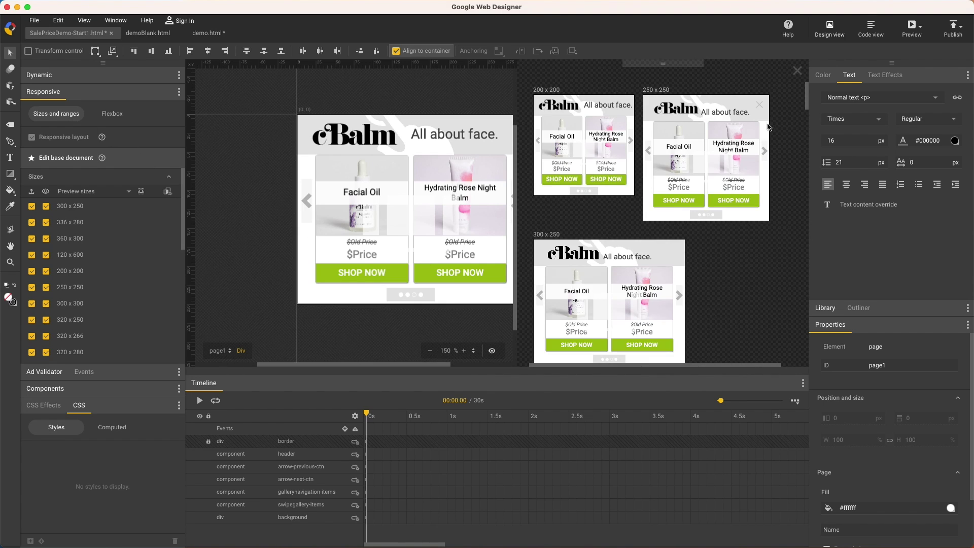
left_click_drag(807, 104, 799, 123)
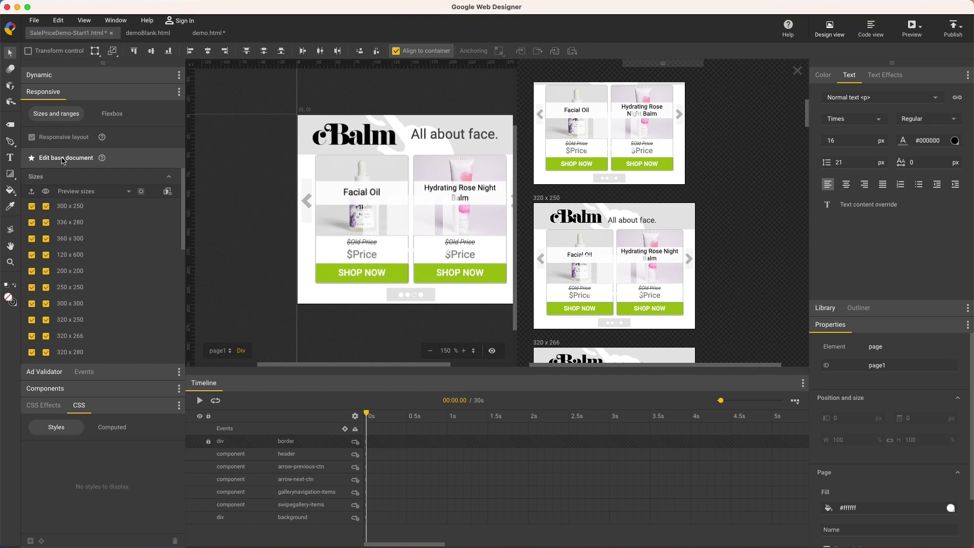
Step: Add a binding linking price's text content to Custom 0 > Price
left_click(70, 94)
left_click(80, 83)
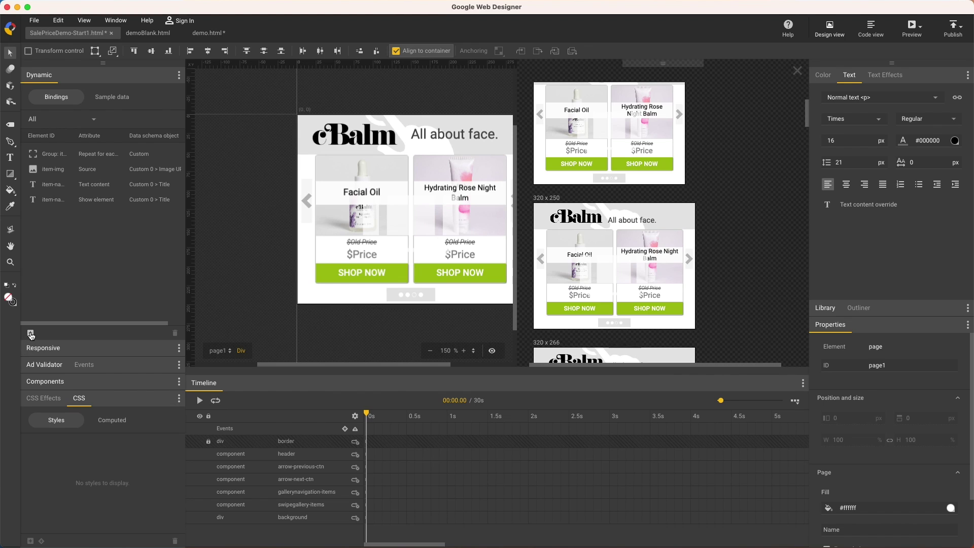
left_click(31, 333)
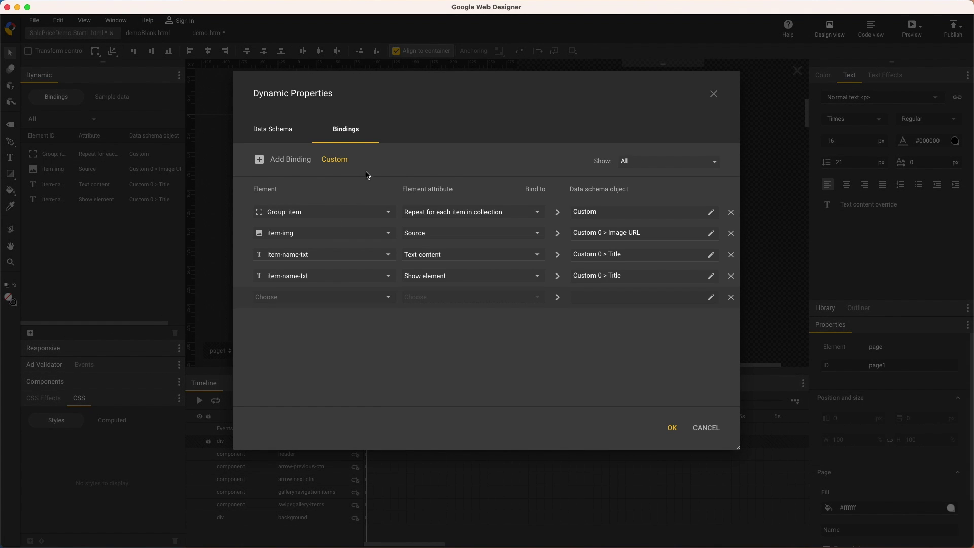
left_click(310, 297)
scroll(335, 366, "up", 5)
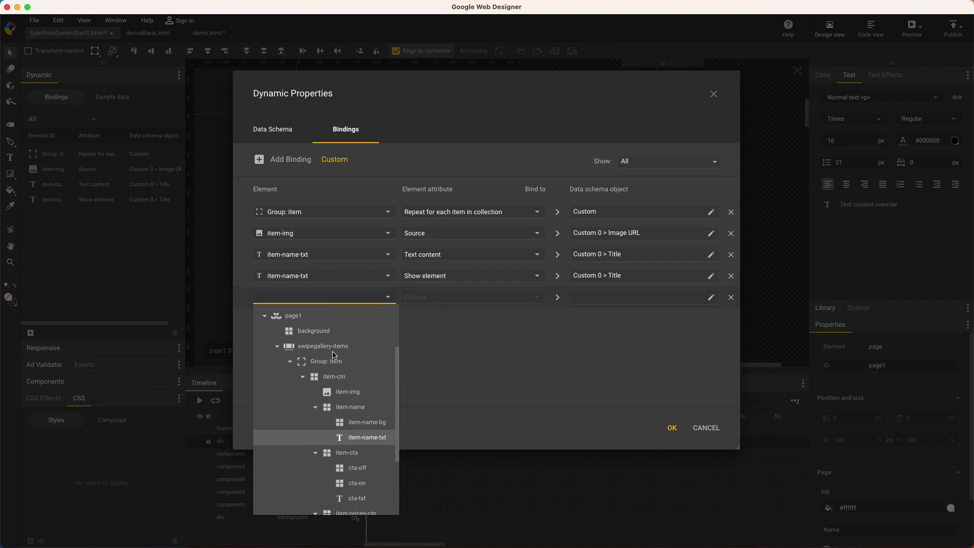
scroll(351, 421, "down", 2)
scroll(355, 446, "down", 3)
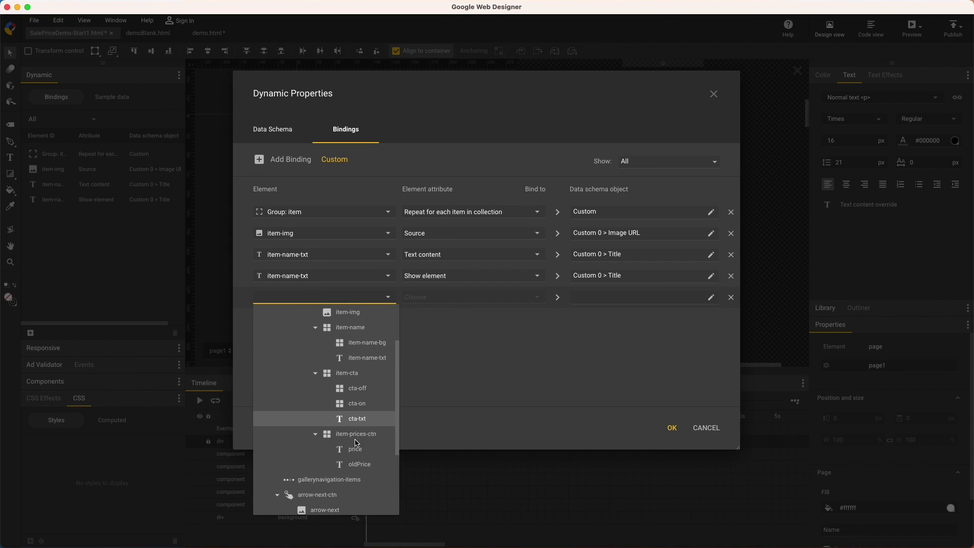
left_click(355, 446)
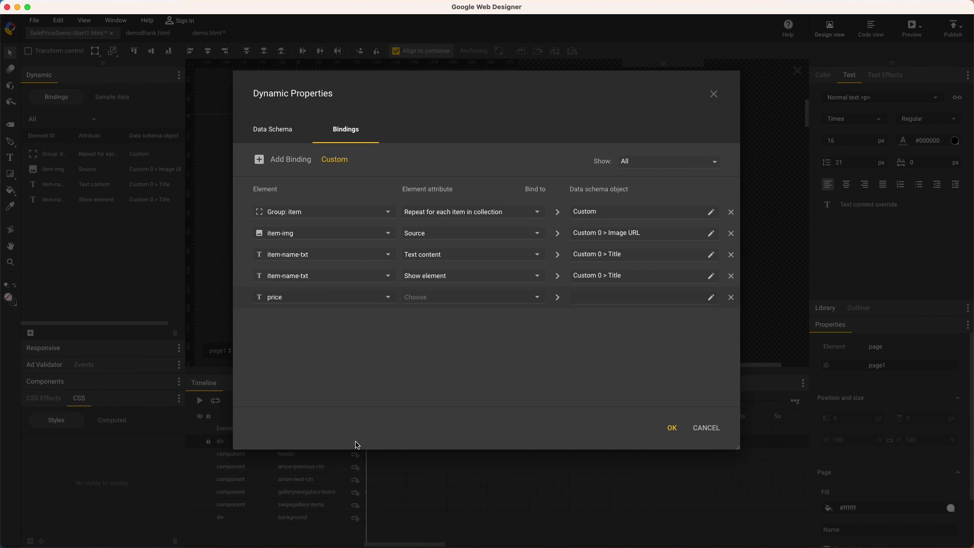
left_click(430, 298)
left_click(424, 483)
left_click(593, 299)
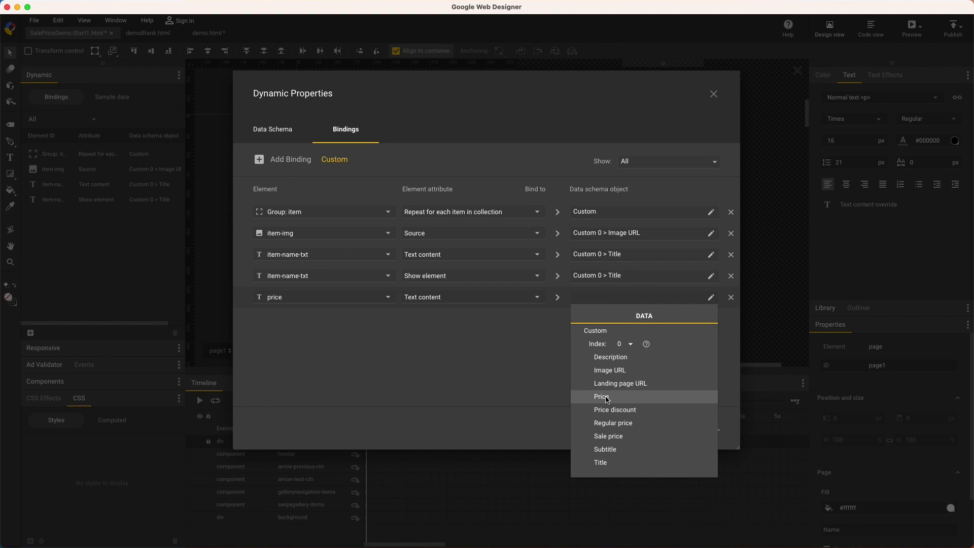
left_click(259, 160)
Step: Add a binding linking oldPrice's text content to Custom 0 > Sale price
left_click(259, 160)
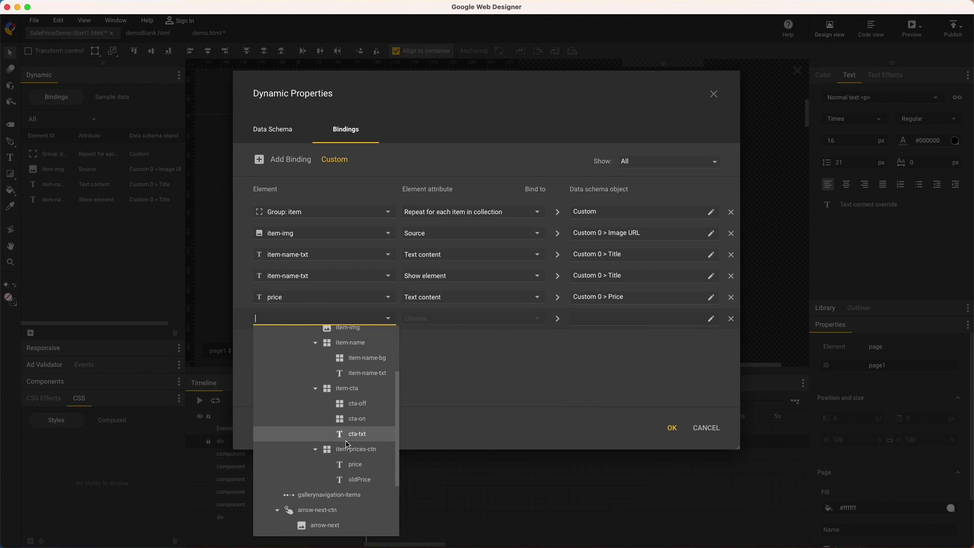
left_click(358, 480)
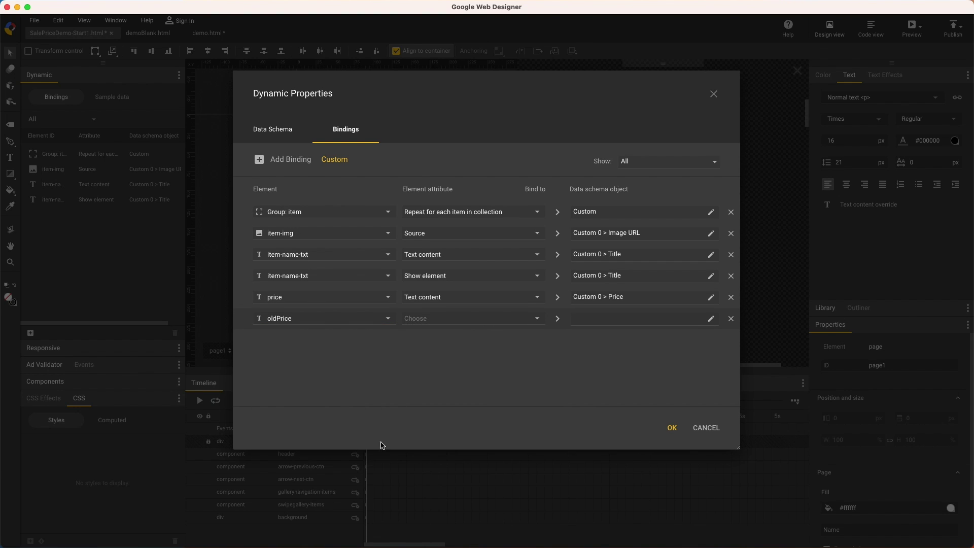
left_click(449, 318)
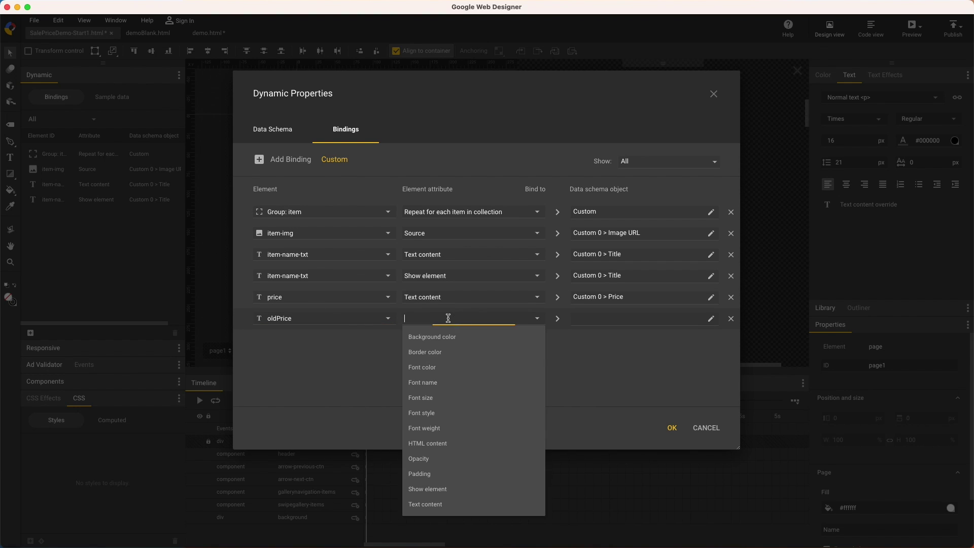
left_click(422, 504)
left_click(592, 320)
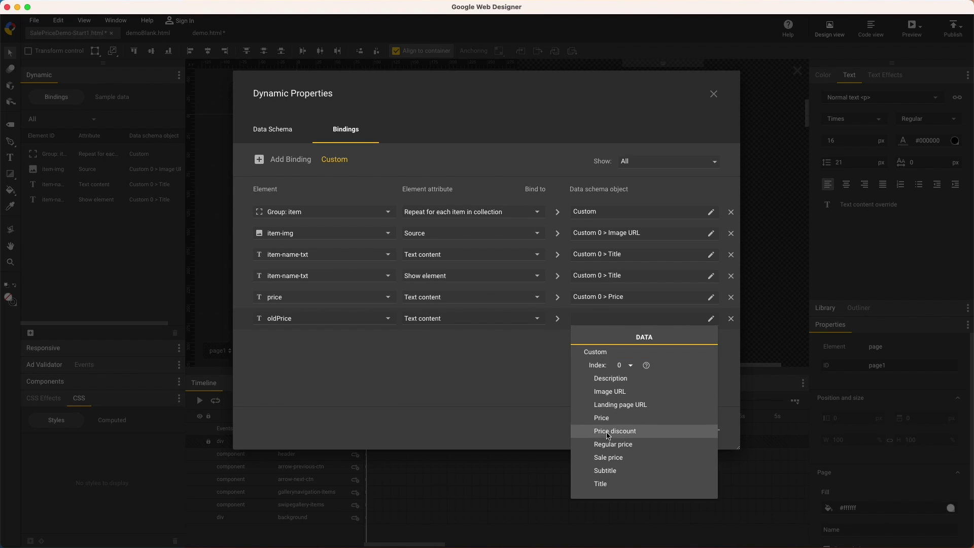
left_click(609, 458)
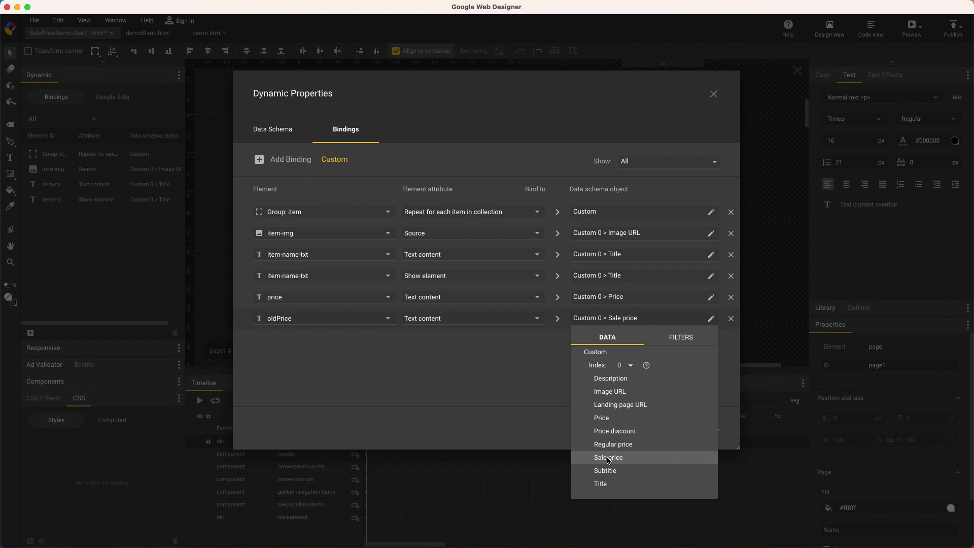
left_click(512, 394)
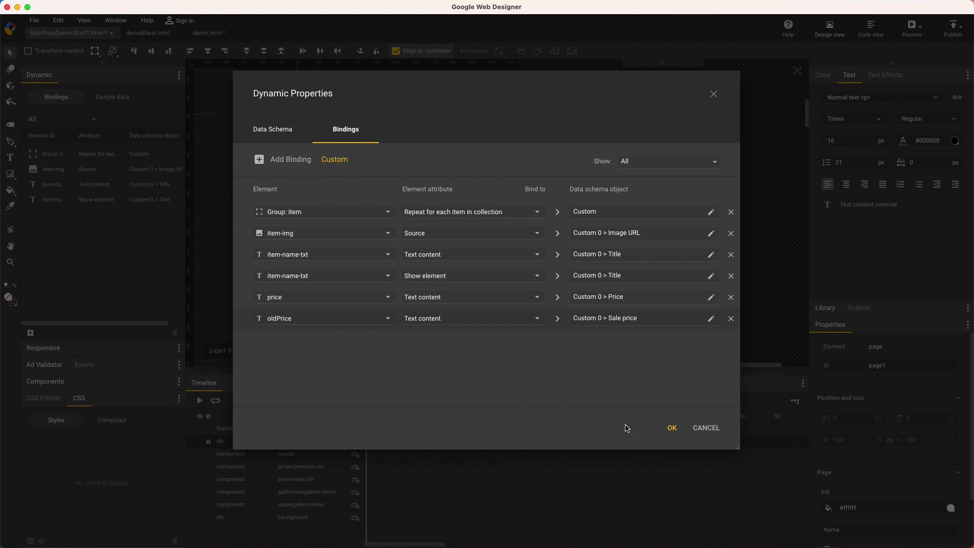
Step: Apply the Dynamic Properties bindings, view the Sample data sets, and open the Preview browser list
left_click(672, 429)
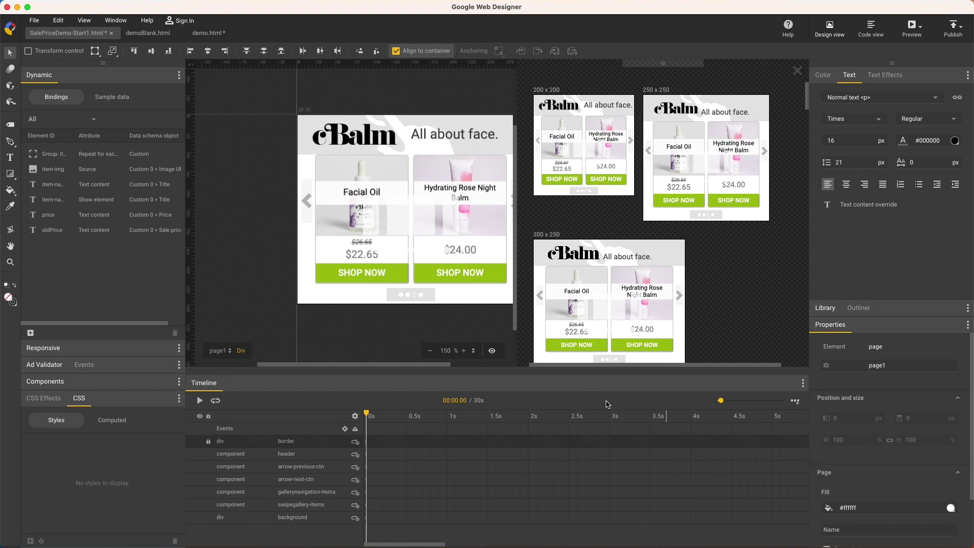
left_click(116, 97)
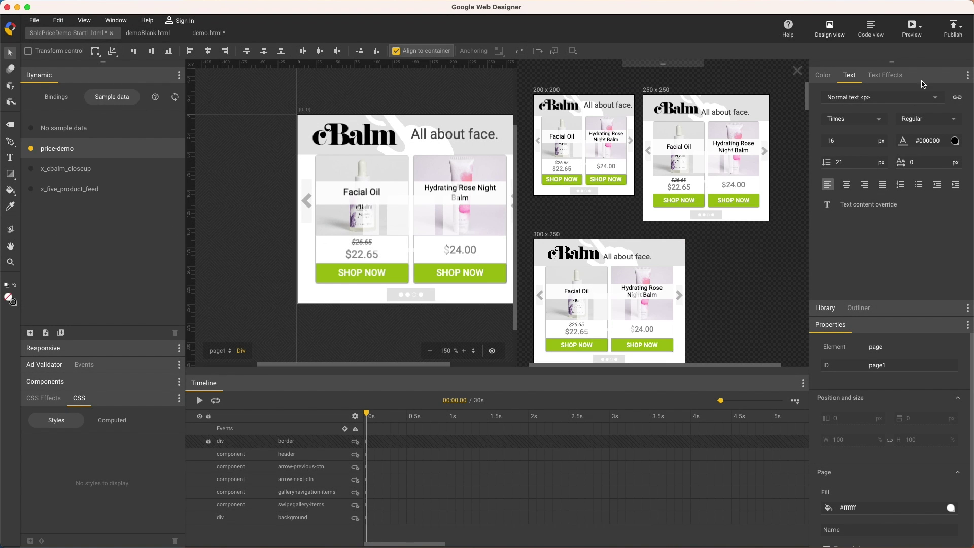
left_click(924, 31)
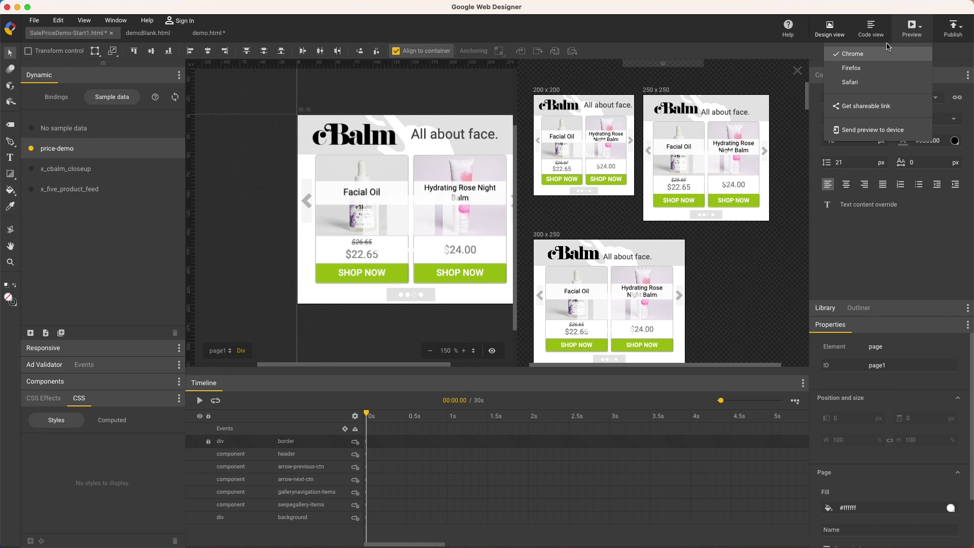
Step: Preview in Chrome and scroll through the 17 ad sizes showing the price-demo prices
left_click(871, 59)
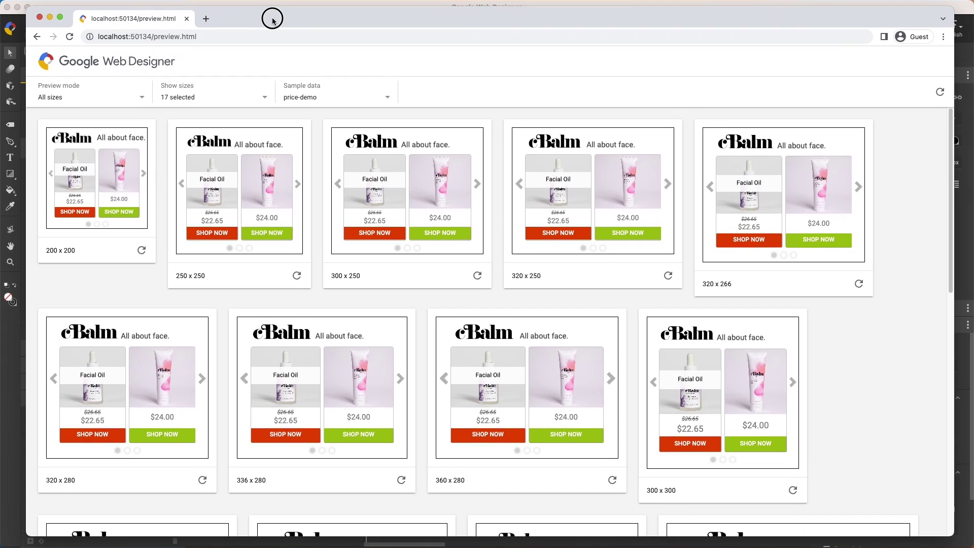
left_click_drag(272, 21, 274, 21)
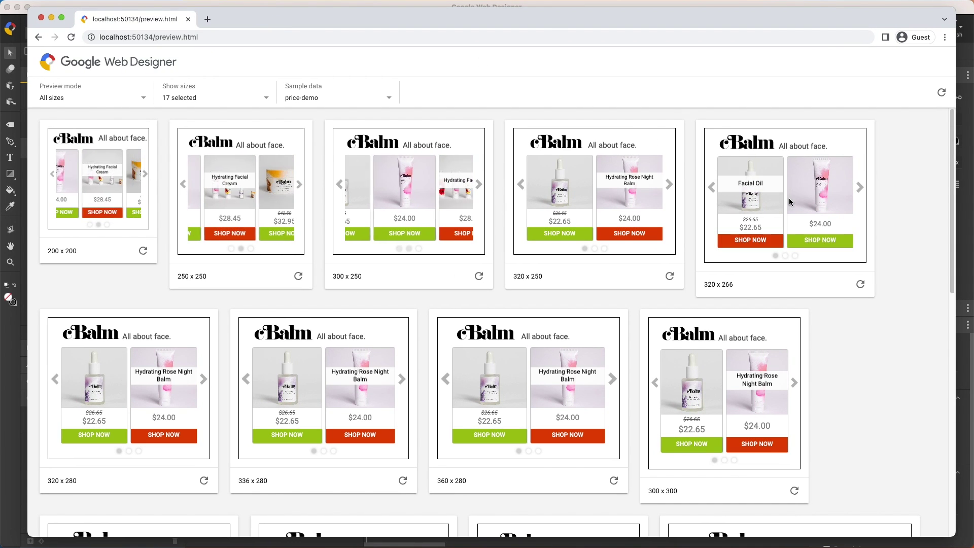
scroll(914, 266, "down", 6)
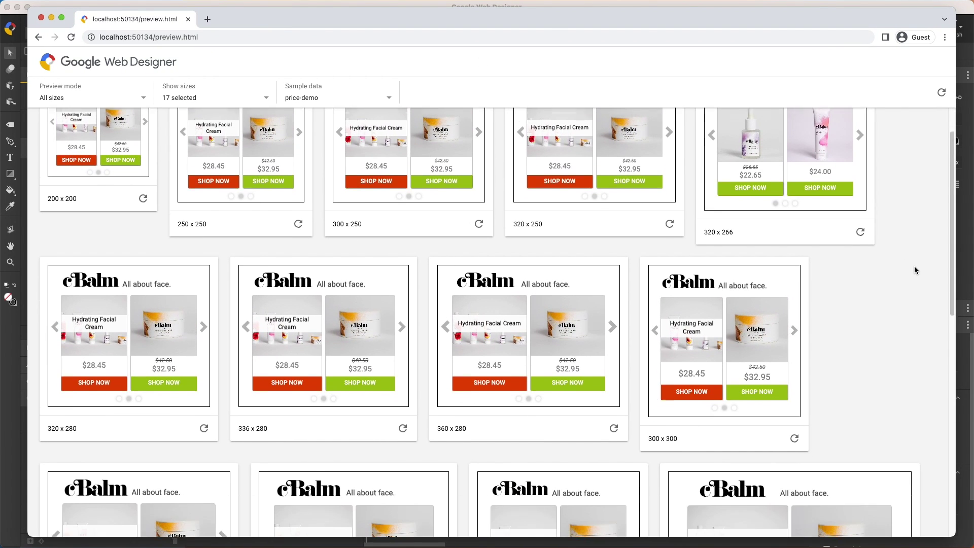